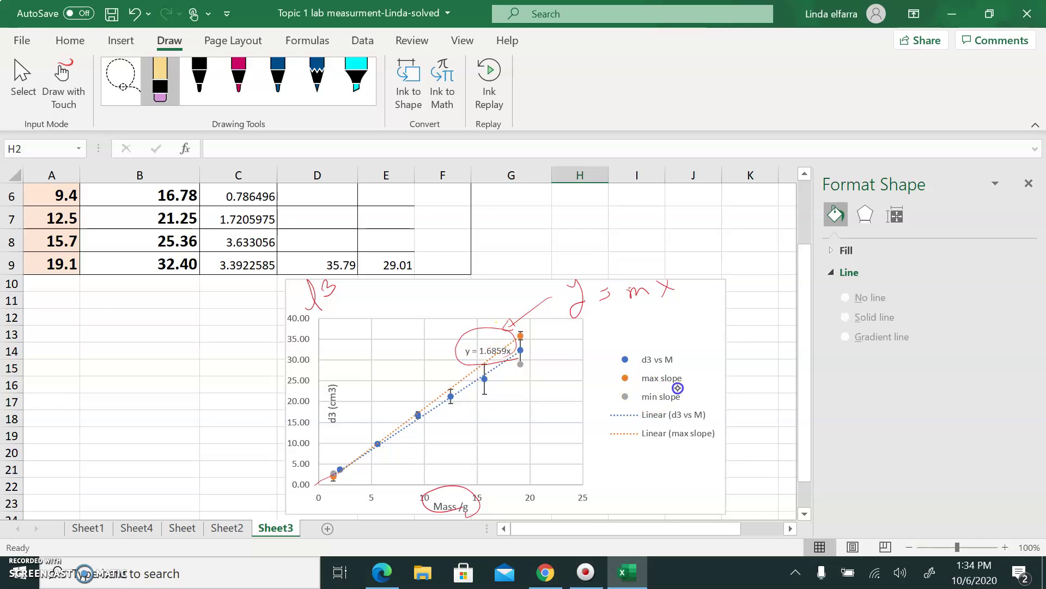
Step: Remove the ink circle around the chart's trendline equation and open the worksheet named Sheet
key("ctrl+z")
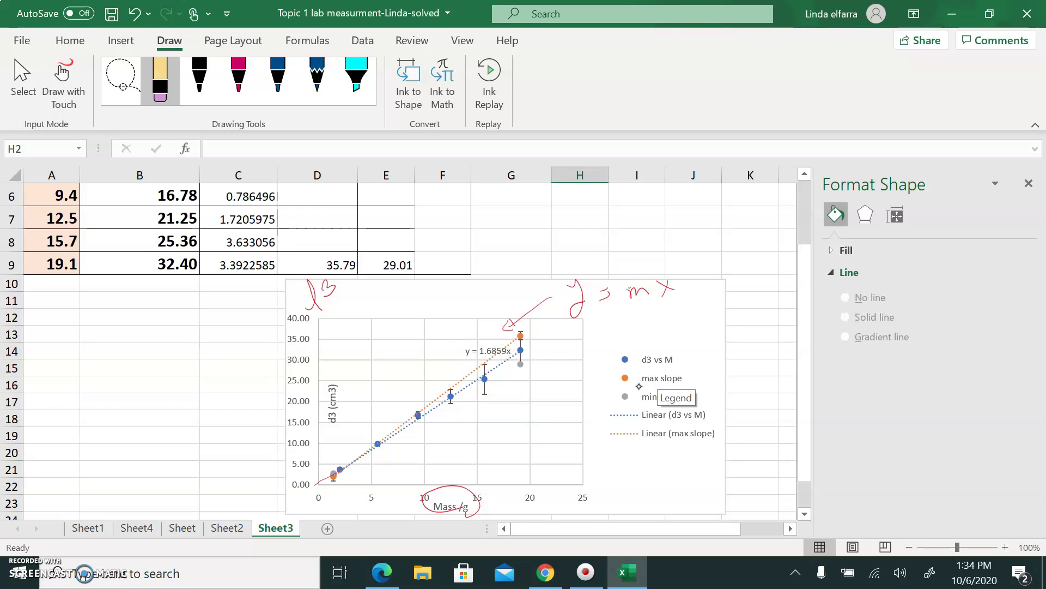
left_click(137, 527)
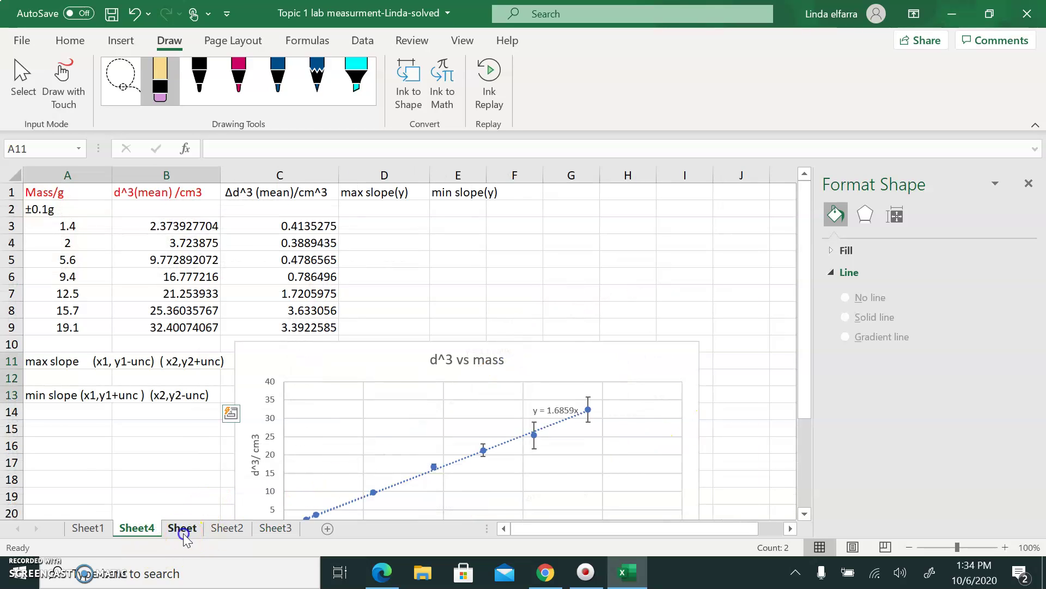
left_click(182, 528)
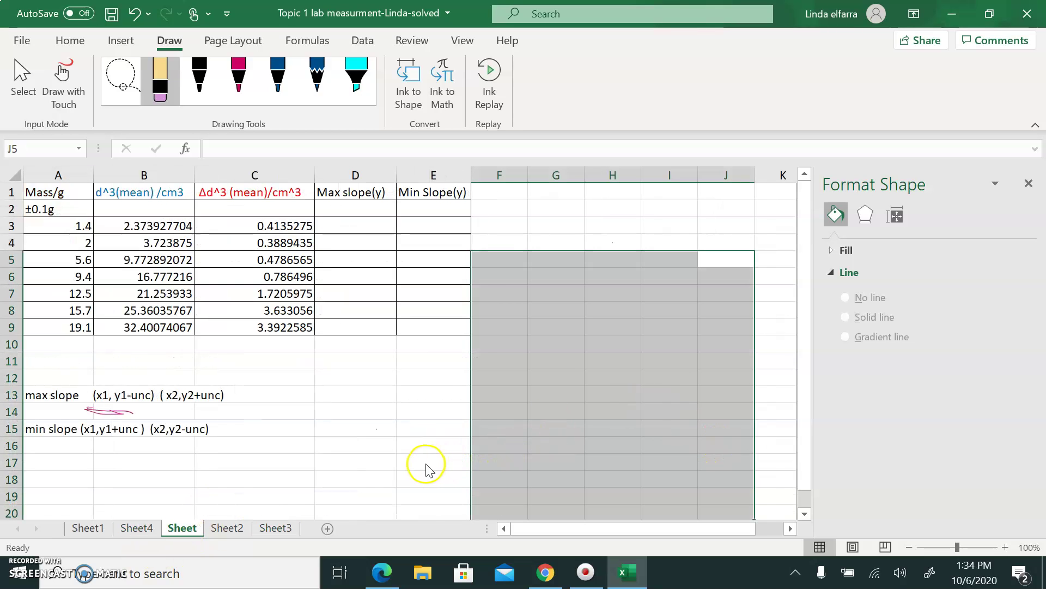
Step: Sketch a pair of axes with a rising best-fit line in black ink on the empty cells beside the table
left_click(195, 68)
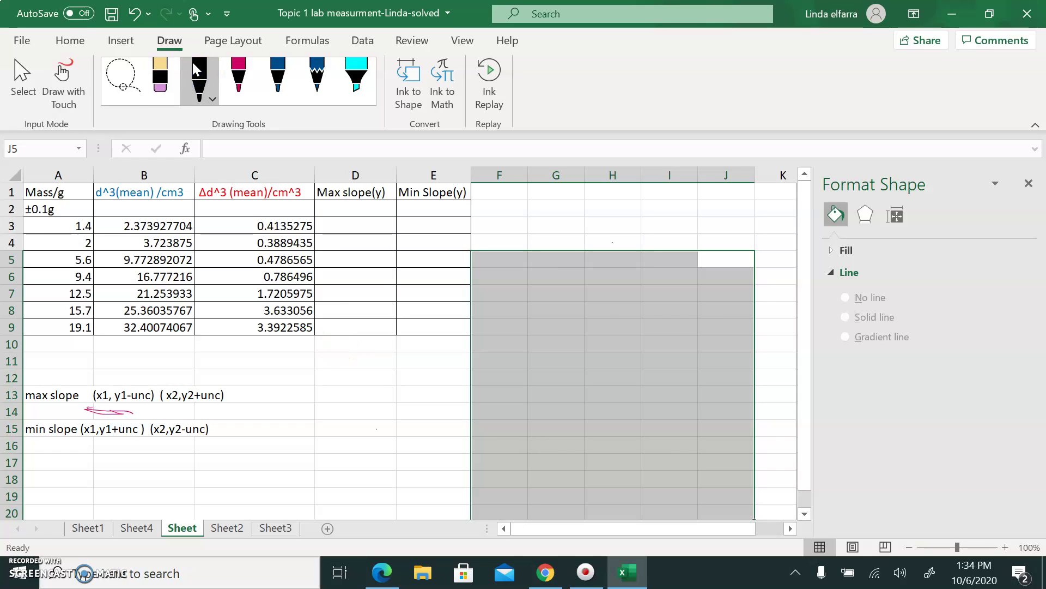
left_click_drag(529, 218, 522, 495)
left_click_drag(420, 461, 762, 448)
left_click_drag(530, 428, 755, 292)
Step: Mark two points on the sketched line, draw drop lines from them to the horizontal axis, and label these x1 and x2
left_click_drag(580, 400, 583, 417)
left_click_drag(586, 440, 587, 452)
left_click_drag(575, 487, 592, 497)
mouse_move(584, 487)
left_mouse_down()
mouse_move(582, 498)
mouse_move(605, 502)
left_mouse_up()
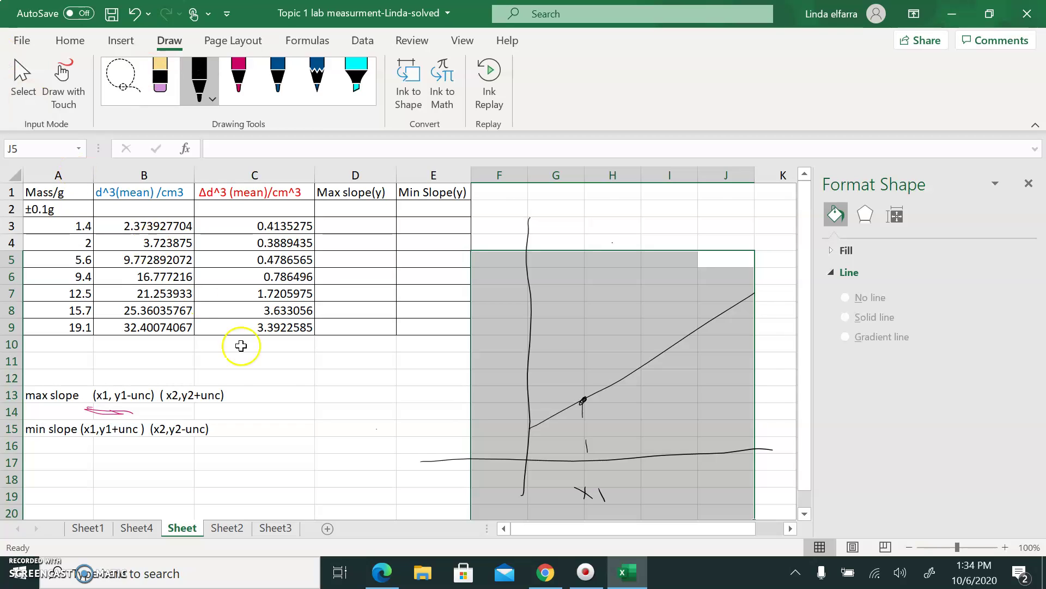
left_click(325, 425)
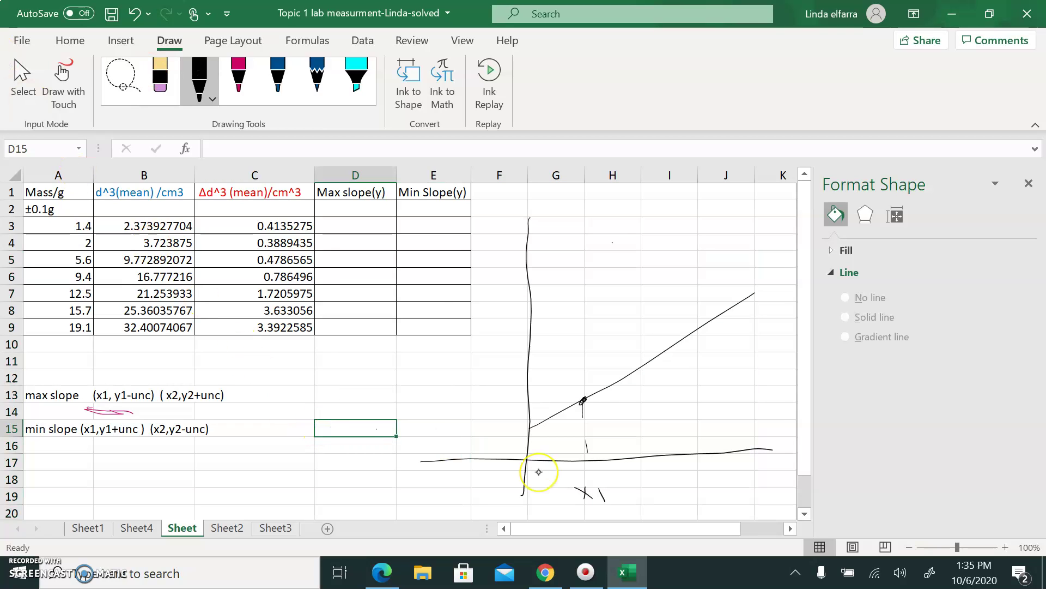
mouse_move(696, 332)
left_mouse_down()
mouse_move(707, 490)
mouse_move(696, 496)
left_mouse_up()
left_click_drag(708, 486, 720, 493)
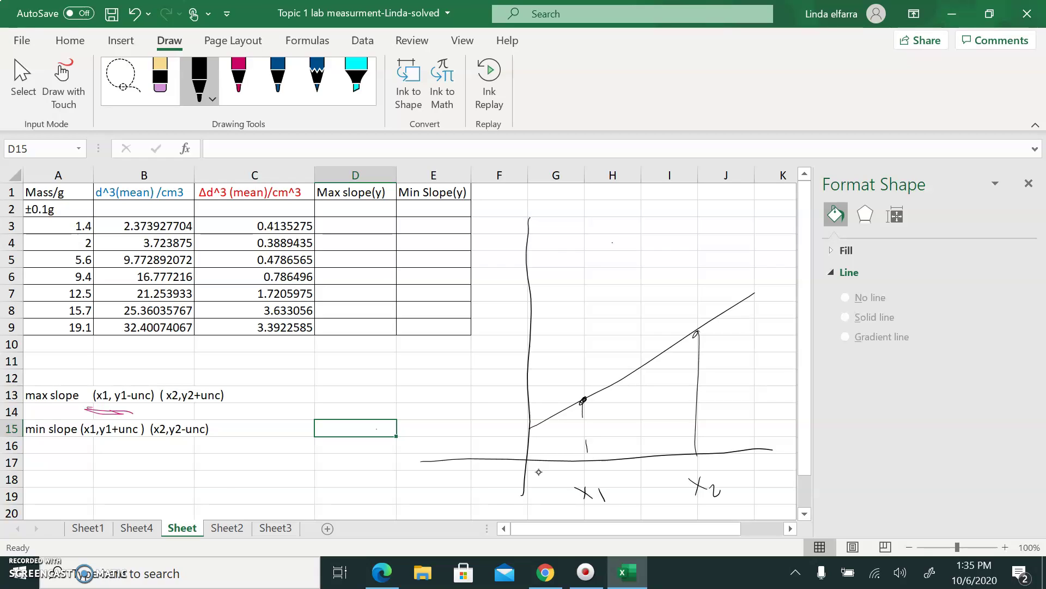
Step: Draw vertical error bars with end caps in black ink through both marked points on the sketched line
mouse_move(584, 371)
left_mouse_down()
mouse_move(583, 427)
mouse_move(593, 424)
left_mouse_up()
left_click_drag(577, 377, 594, 370)
mouse_move(698, 292)
left_mouse_down()
mouse_move(697, 368)
mouse_move(710, 362)
mouse_move(707, 293)
left_mouse_up()
Step: Draw dashes from both points to the vertical axis and label the levels y1 and y2
mouse_move(525, 399)
left_mouse_down()
mouse_move(538, 399)
mouse_move(483, 407)
left_mouse_up()
mouse_move(488, 392)
left_mouse_down()
mouse_move(484, 420)
mouse_move(499, 425)
left_mouse_up()
left_click_drag(690, 335, 672, 336)
left_click_drag(608, 341, 578, 342)
left_click_drag(545, 334, 497, 339)
mouse_move(502, 327)
left_mouse_down()
mouse_move(496, 355)
mouse_move(509, 353)
left_mouse_up()
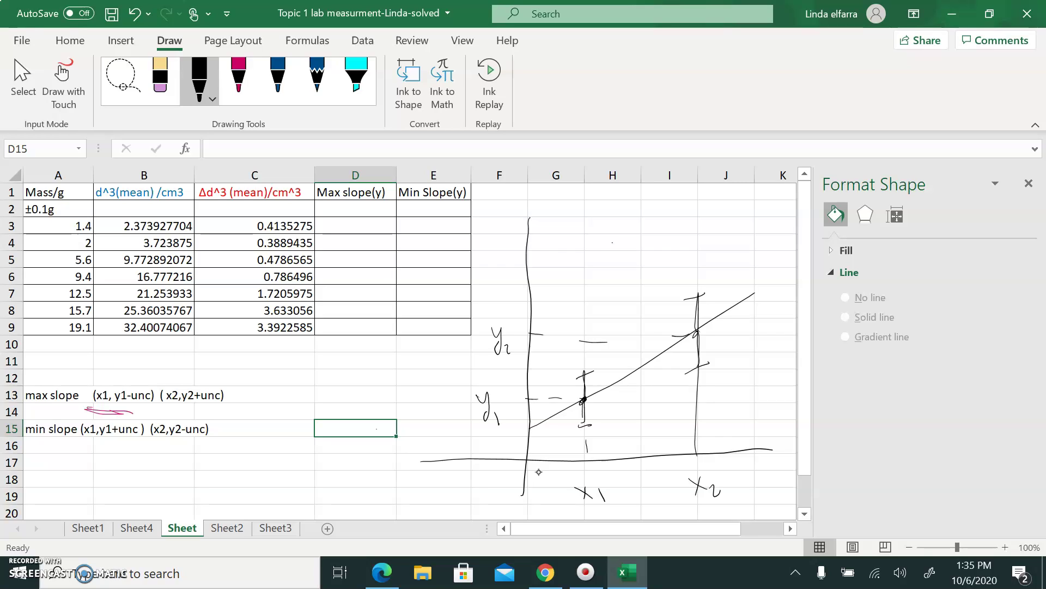
Step: Draw a pink line from the first error bar's lower end to the second's upper end and label it max
left_click(239, 82)
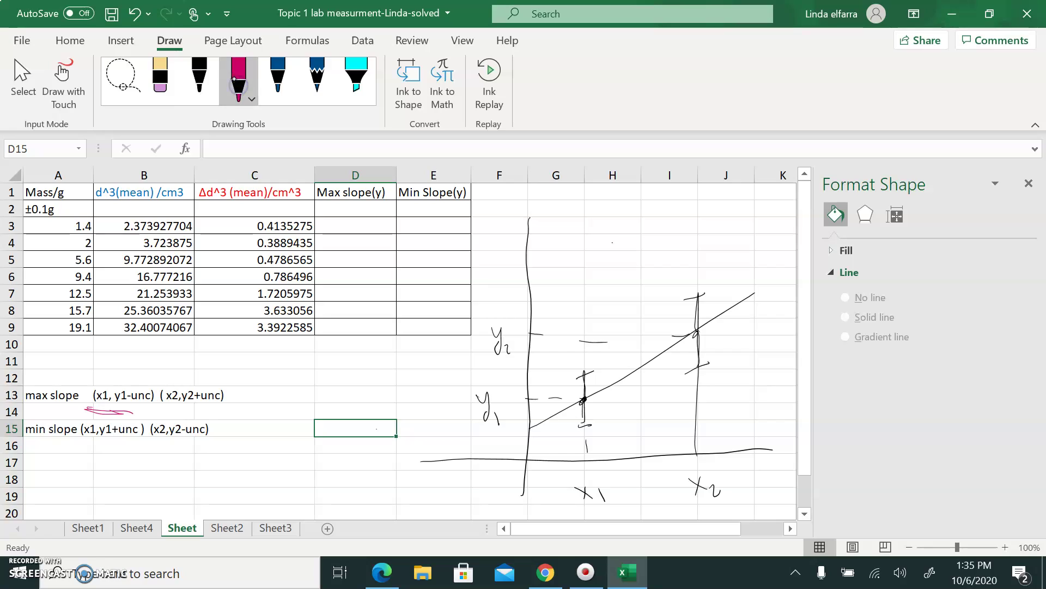
left_click(239, 97)
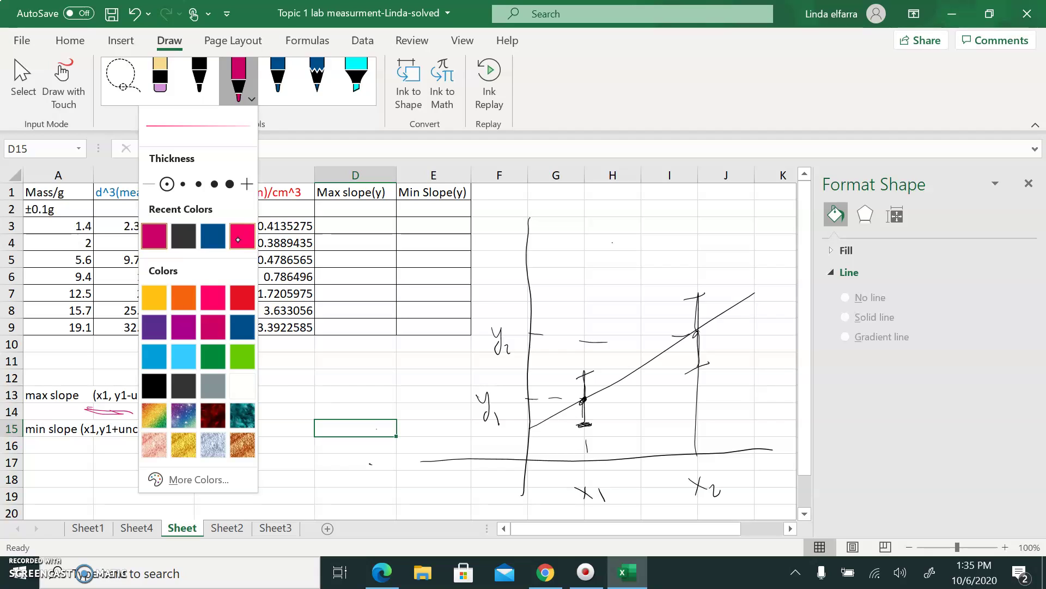
left_click(238, 240)
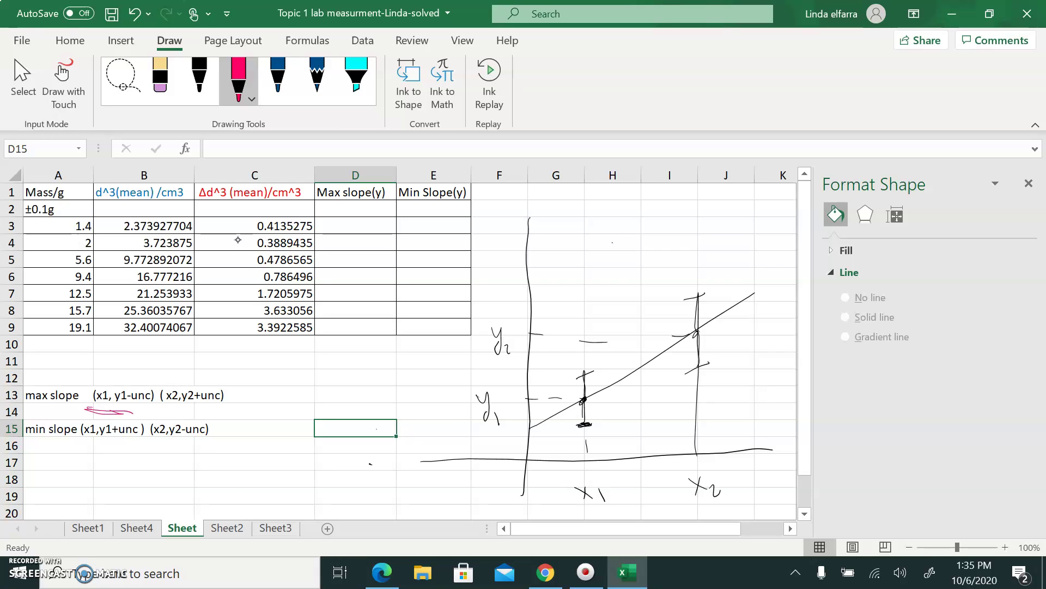
left_click_drag(698, 296, 578, 431)
left_click_drag(622, 352, 663, 311)
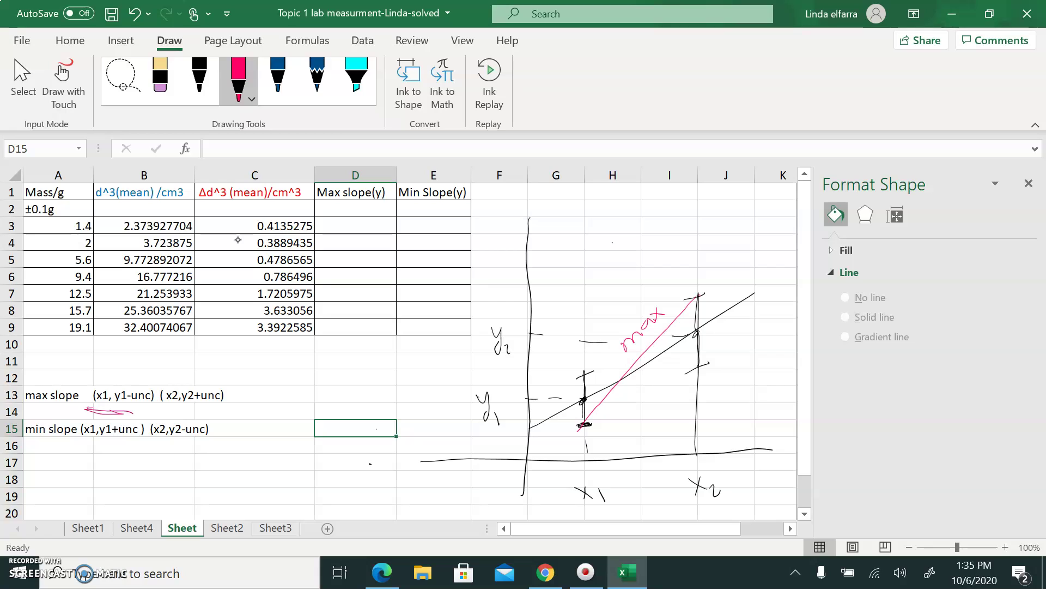
Step: Draw a green line from the first error bar's upper end to the second's lower end and label it min
left_click(239, 77)
left_click(237, 346)
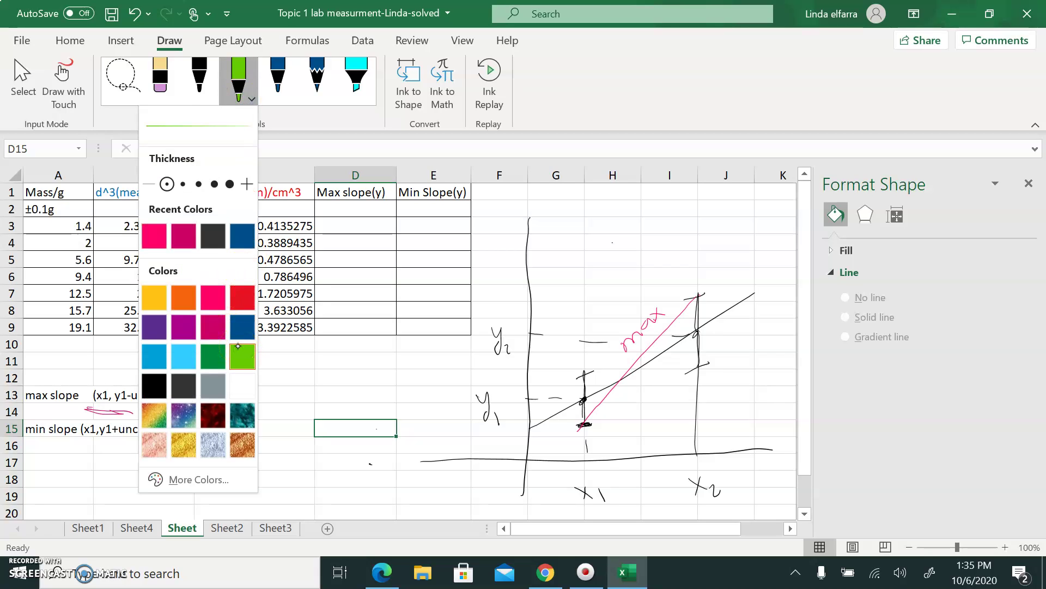
key("Escape")
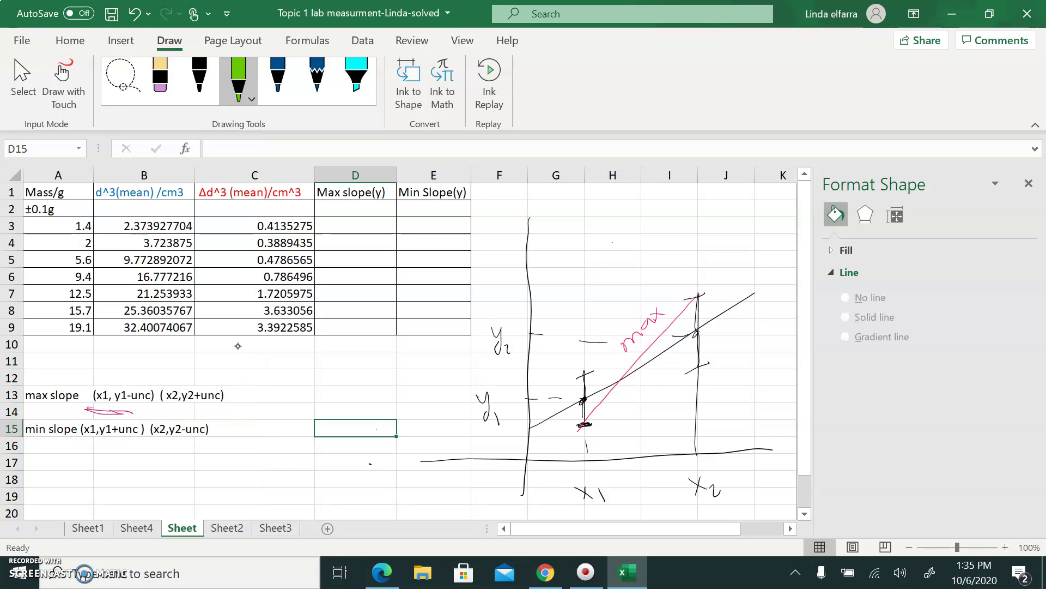
left_click_drag(589, 376, 701, 367)
left_click_drag(642, 393, 662, 391)
left_click_drag(667, 385, 686, 385)
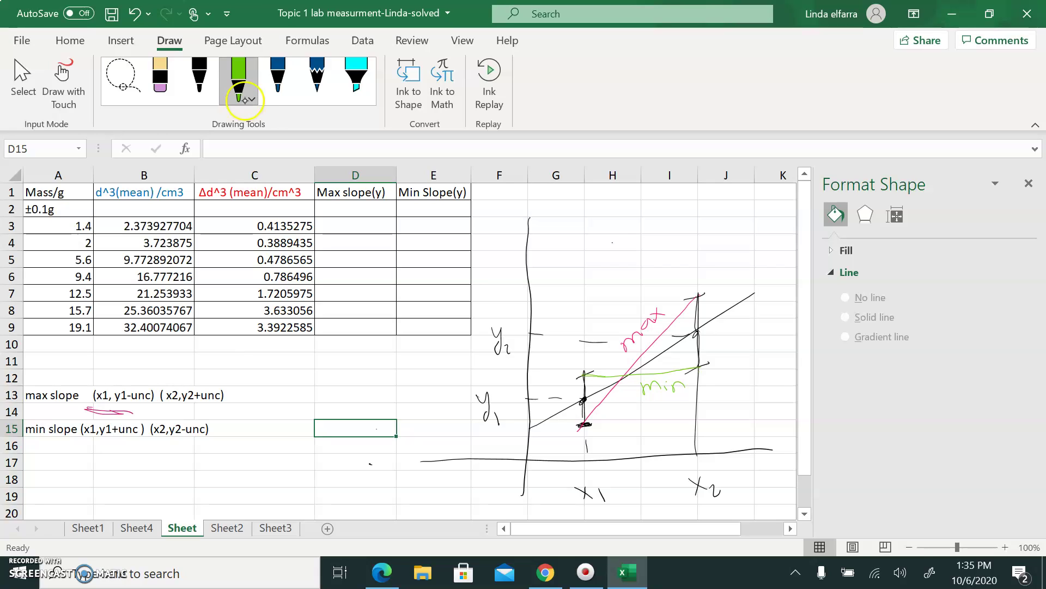
Step: Write Δy beside the first error bar and (x1, y1-Δy) at the max line's lower end in magenta ink
left_click(252, 99)
left_click(207, 238)
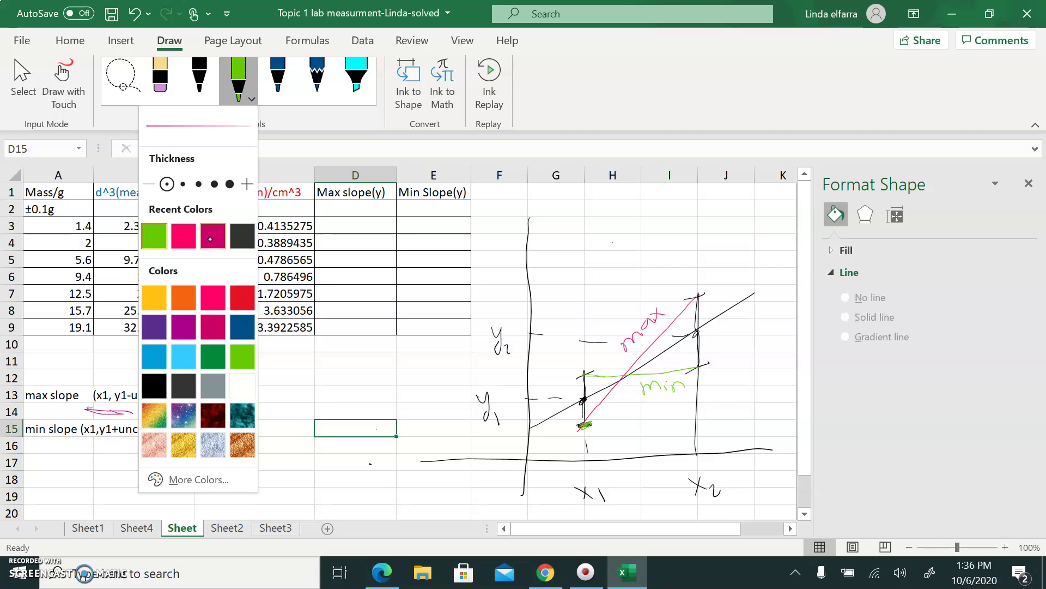
left_click(209, 239)
left_click_drag(600, 423, 610, 444)
mouse_move(610, 427)
left_mouse_down()
mouse_move(603, 444)
mouse_move(631, 445)
left_mouse_up()
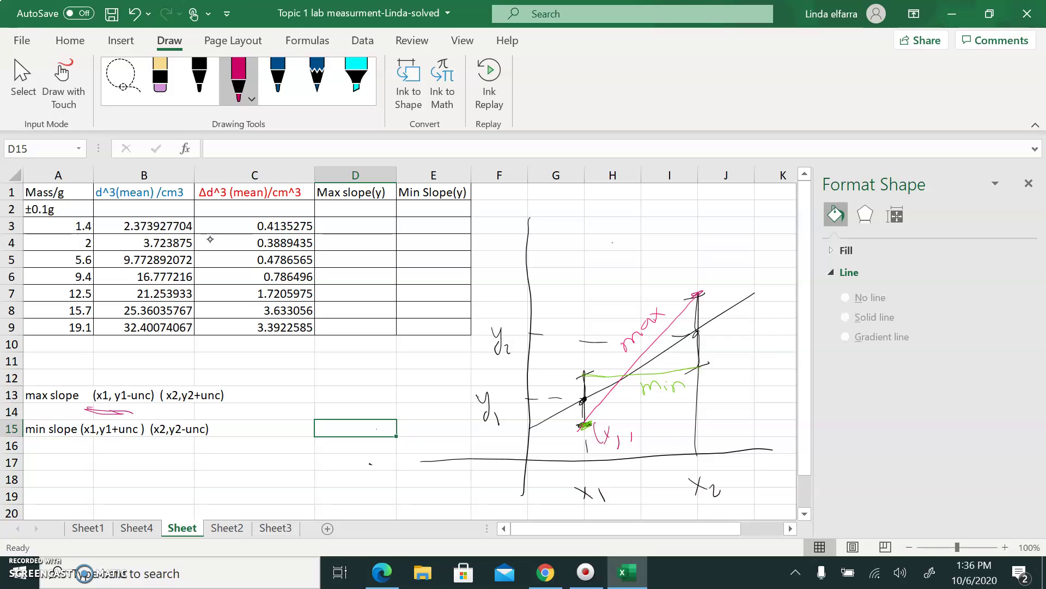
left_click_drag(560, 420, 562, 432)
left_click_drag(573, 406, 567, 425)
mouse_move(639, 423)
left_mouse_down()
mouse_move(645, 437)
mouse_move(679, 425)
left_mouse_up()
left_click_drag(685, 411, 679, 432)
Step: Circle x1 and underline y1-unc in the max slope note, and underline the 1.4 mass value
left_click_drag(109, 382, 104, 407)
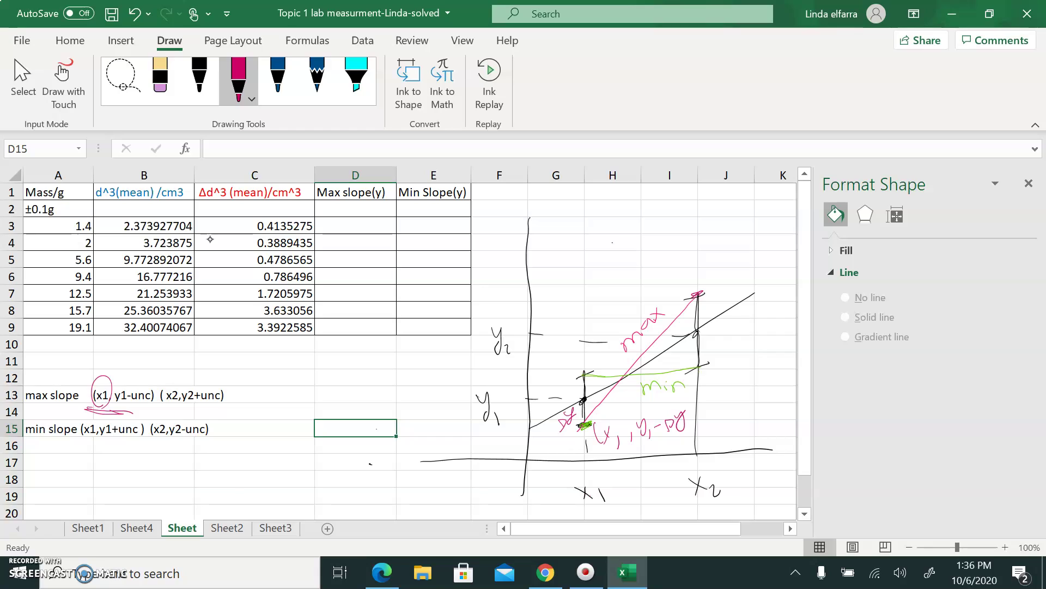
left_click_drag(64, 232, 87, 230)
mouse_move(123, 403)
left_mouse_down()
mouse_move(143, 401)
mouse_move(114, 407)
left_mouse_up()
Step: Write (x2, y2+Δy) at the max line's upper end and underline the matching x2,y2+unc in the max slope note
mouse_move(703, 258)
left_mouse_down()
mouse_move(700, 288)
mouse_move(722, 281)
mouse_move(721, 266)
left_mouse_up()
left_click_drag(724, 270, 744, 282)
mouse_move(697, 329)
left_mouse_down()
mouse_move(698, 299)
mouse_move(707, 312)
left_mouse_up()
left_click_drag(743, 241, 752, 251)
mouse_move(755, 247)
left_mouse_down()
mouse_move(751, 277)
mouse_move(771, 280)
left_mouse_up()
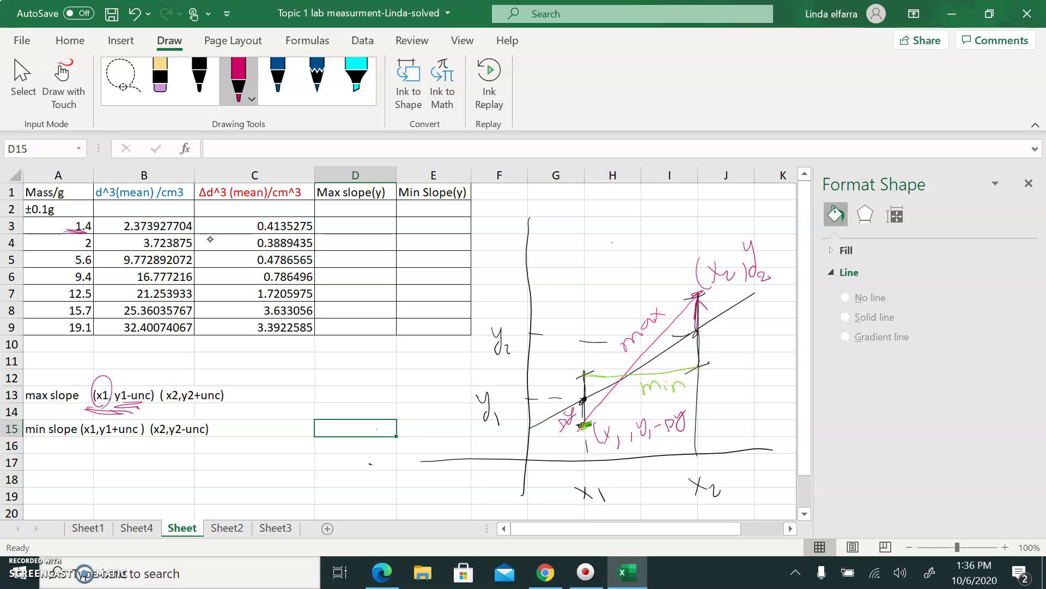
mouse_move(759, 256)
left_mouse_down()
mouse_move(776, 254)
mouse_move(766, 270)
left_mouse_up()
left_click_drag(779, 250, 781, 267)
left_click_drag(786, 245, 796, 228)
left_click_drag(178, 406, 221, 410)
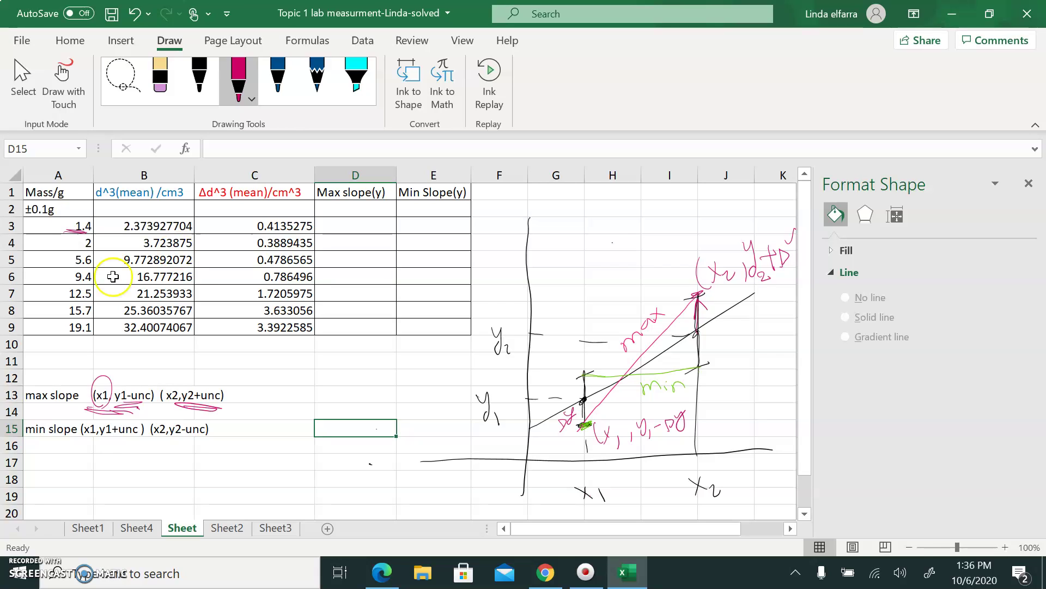
Step: On Sheet4, enter the formula =B3-C3 in cell D3 for the first max slope y value
left_click(137, 528)
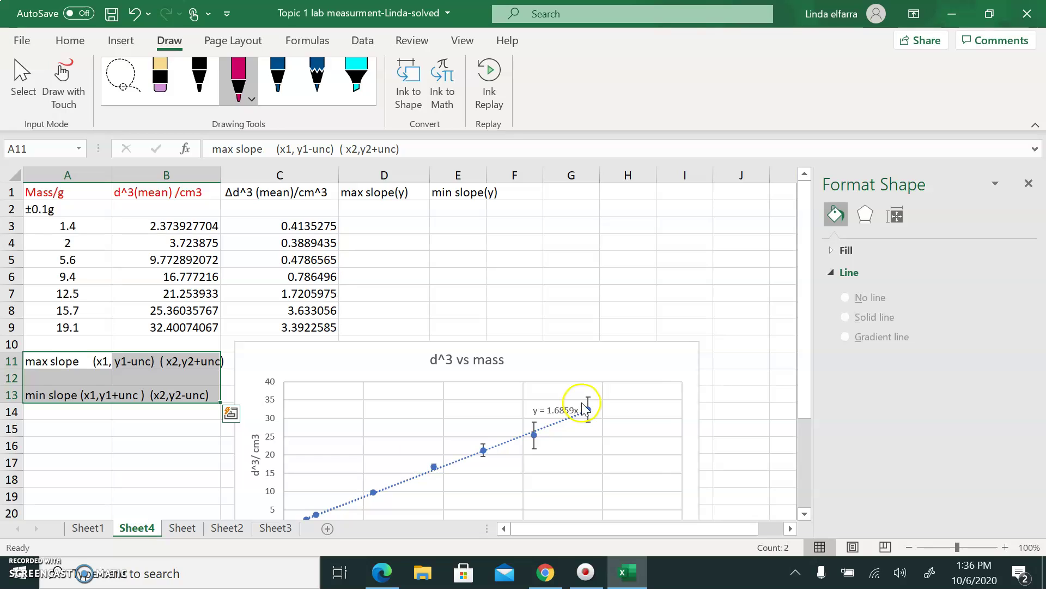
left_click(385, 225)
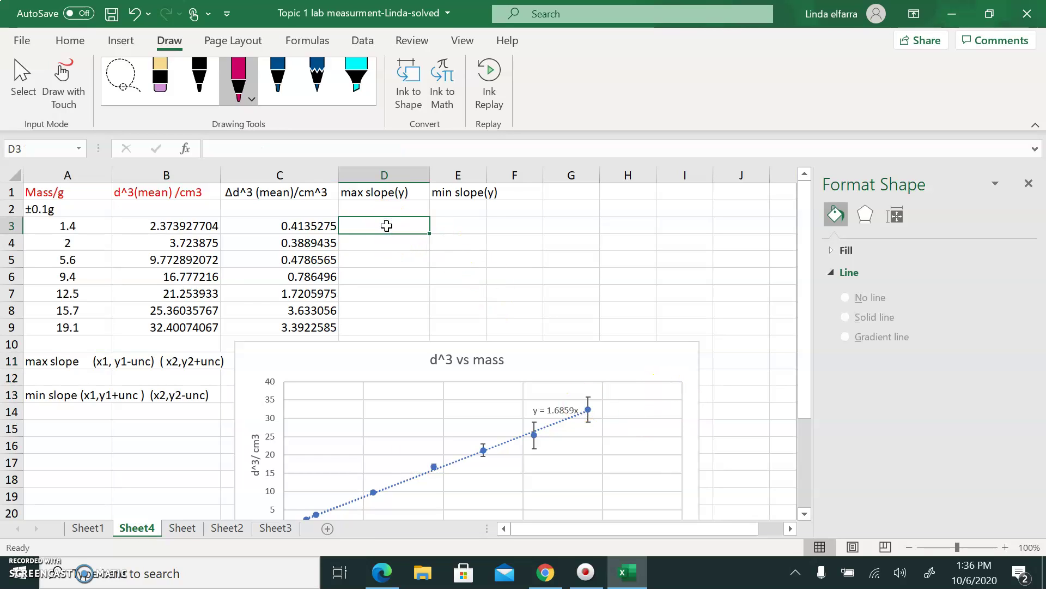
left_click(48, 363)
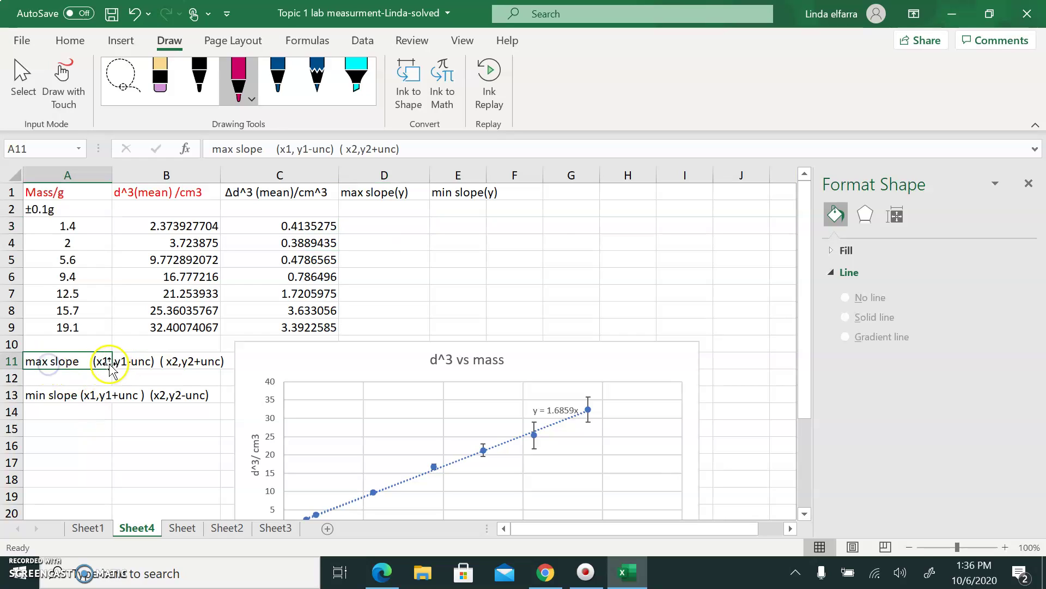
left_click(377, 230)
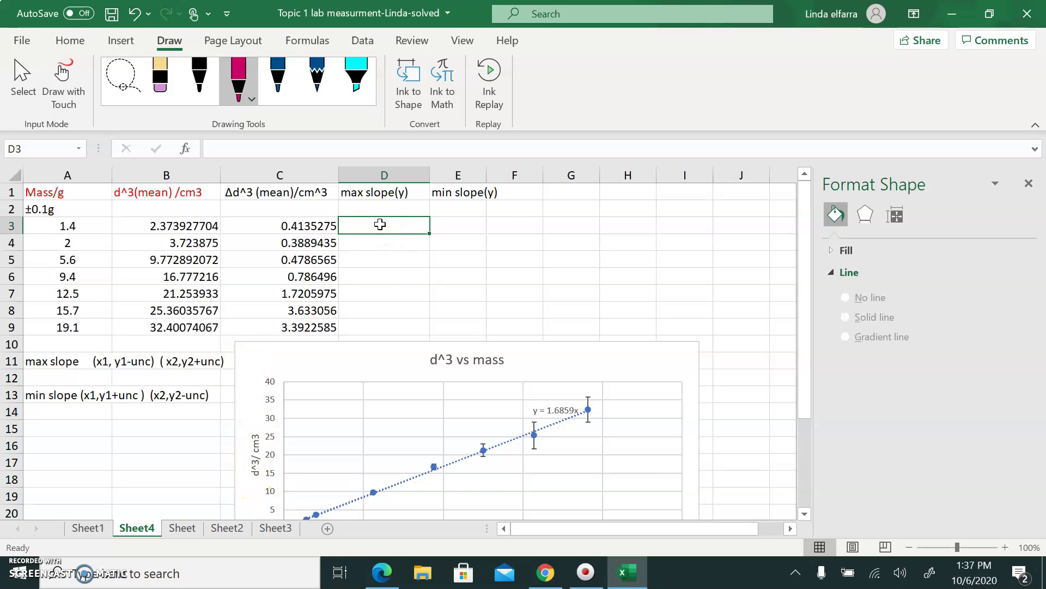
type("=")
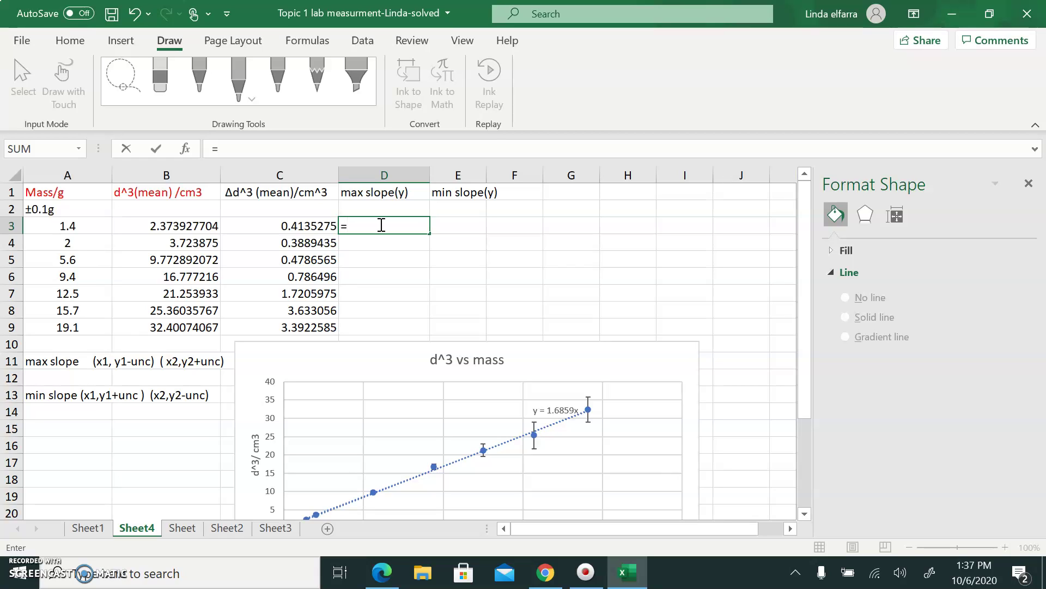
left_click(194, 226)
type("-")
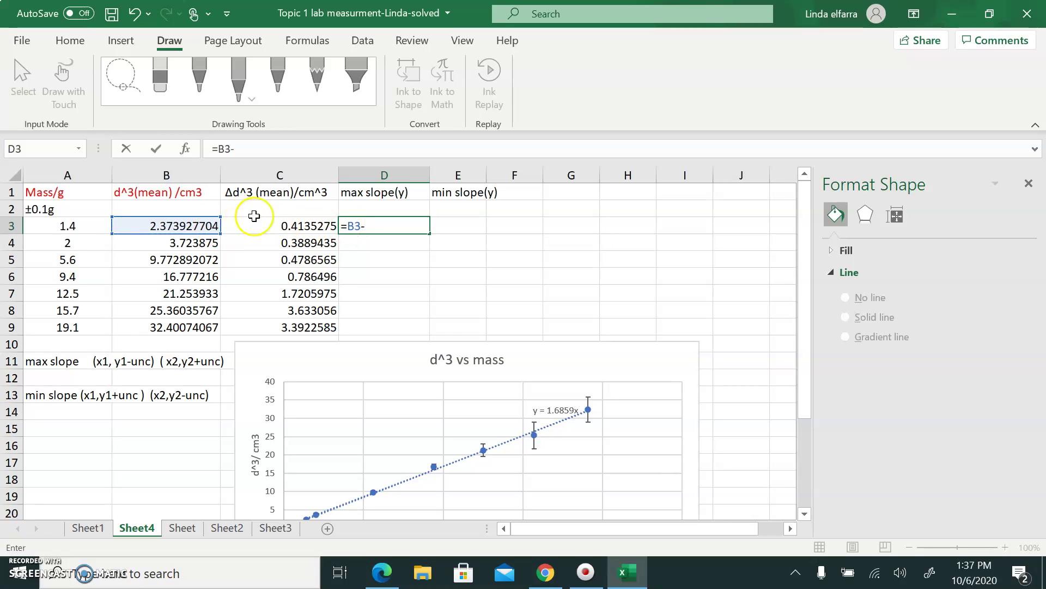
left_click(304, 225)
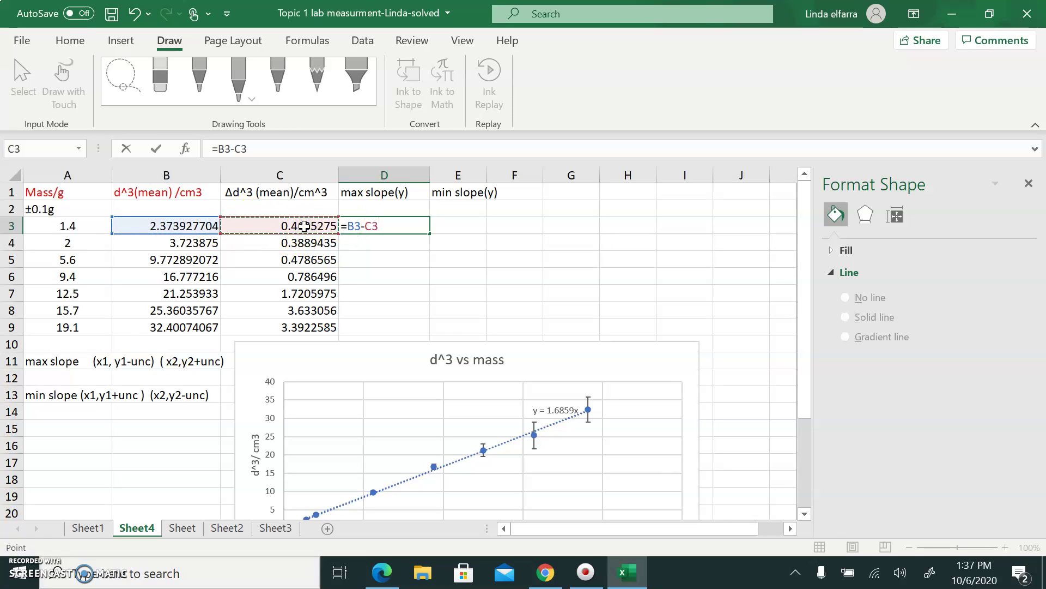
key("Return")
Step: Underline x2,y2+unc in the max slope note and enter =B9+C9 in cell D9 for the second max slope value
left_click(415, 297)
left_click(405, 328)
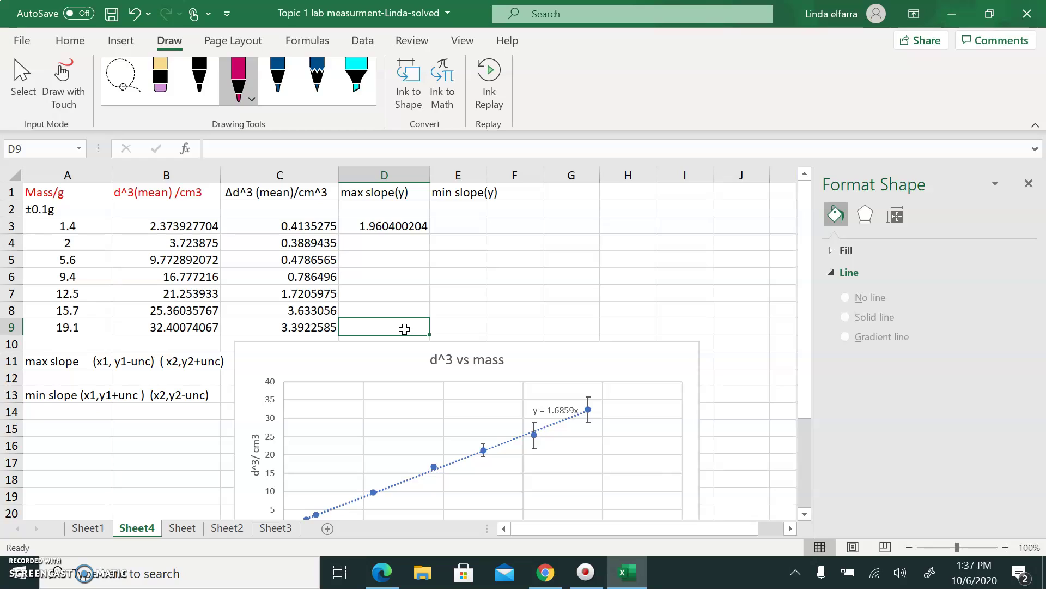
left_click_drag(169, 371, 213, 372)
type("=")
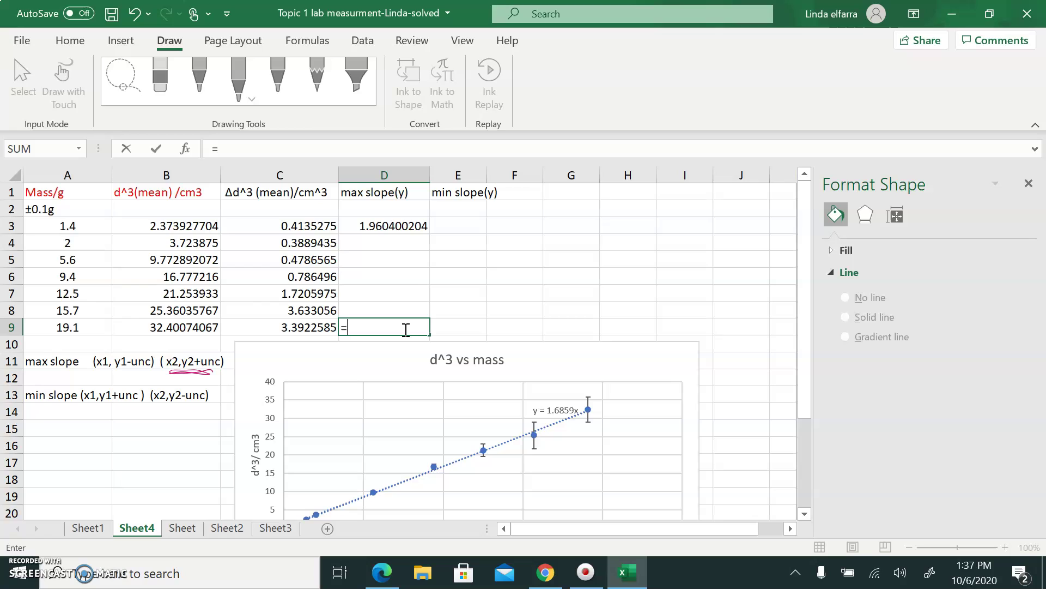
left_click(176, 329)
type("+")
left_click(329, 327)
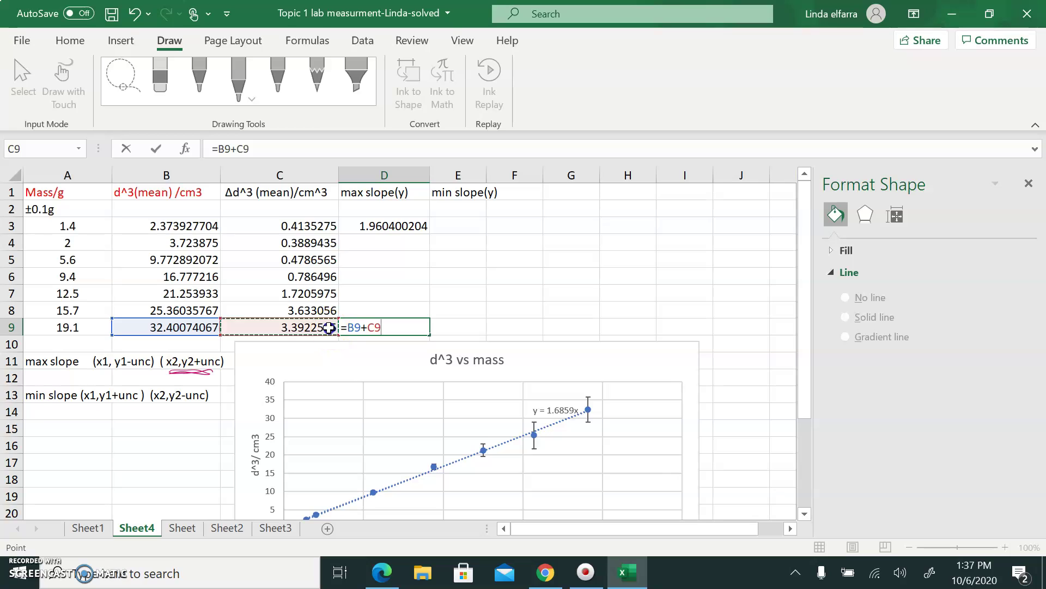
key("Return")
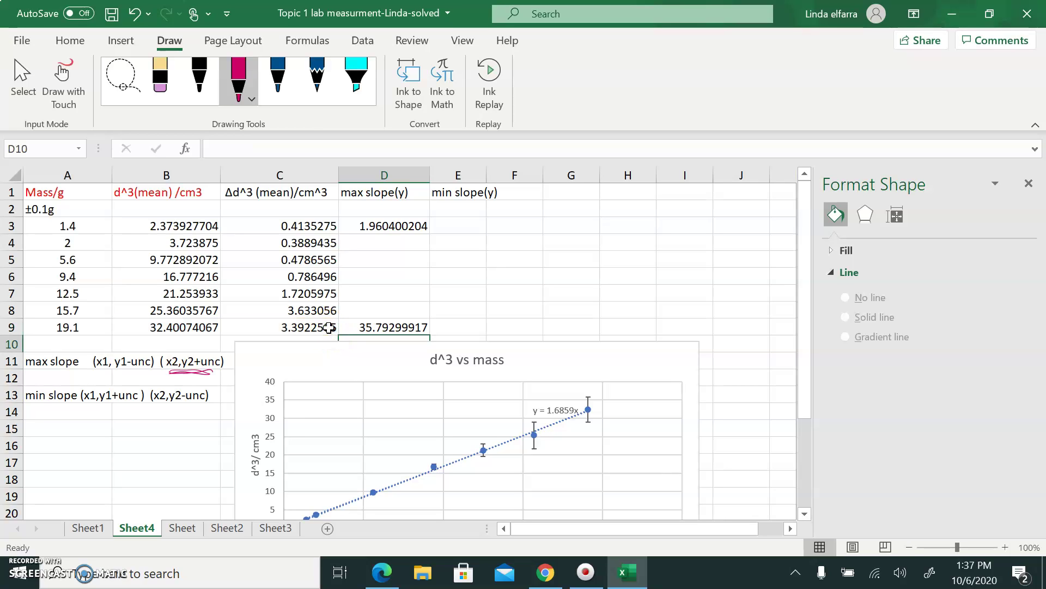
Step: Add a new data series named "max slope" to the d^3 vs mass chart
left_click(557, 381)
scroll(559, 383, "down", 1)
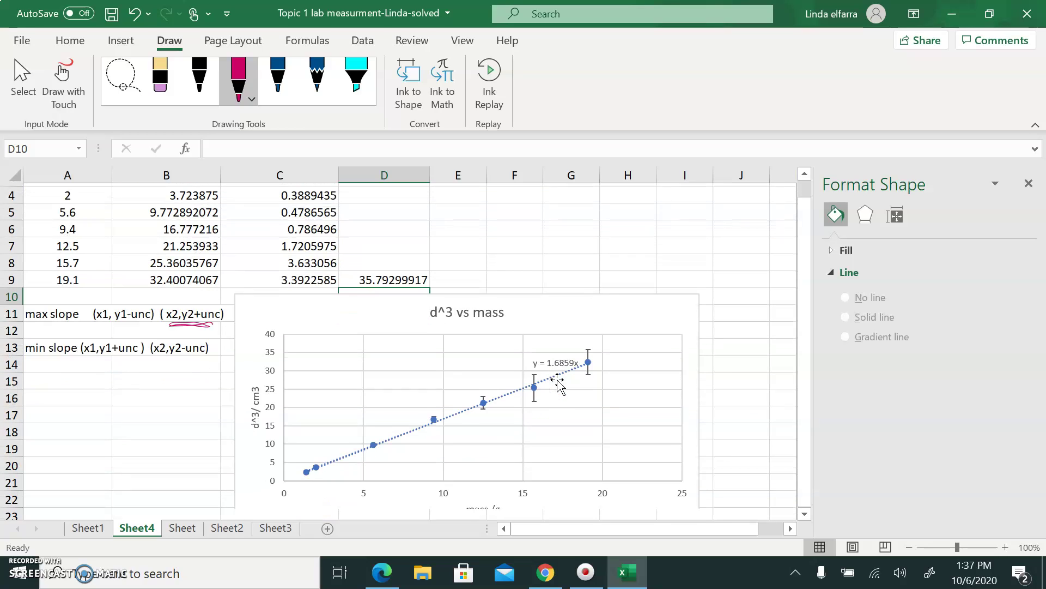
right_click(589, 362)
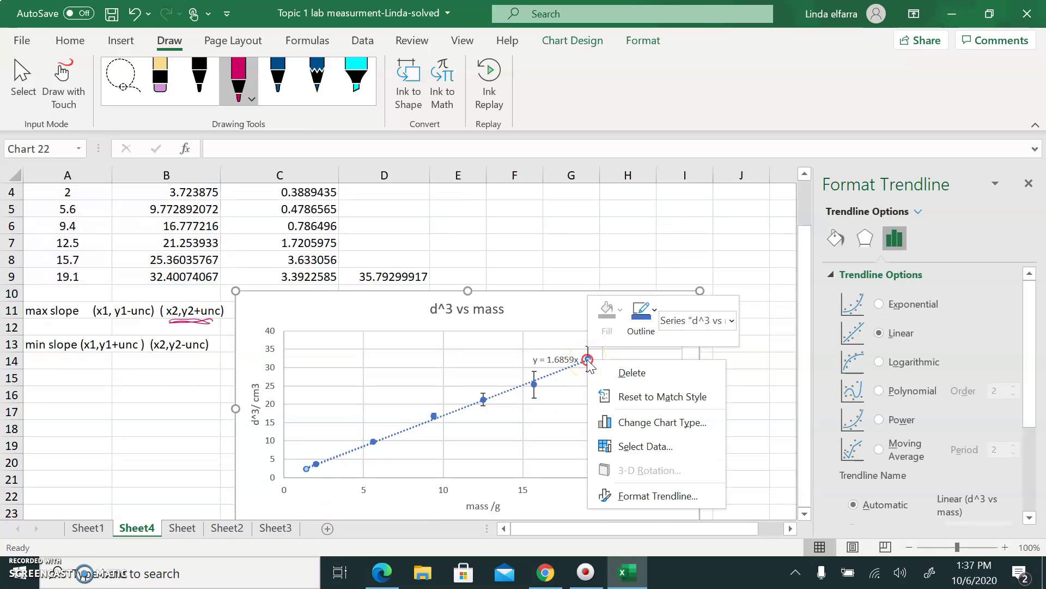
left_click(624, 448)
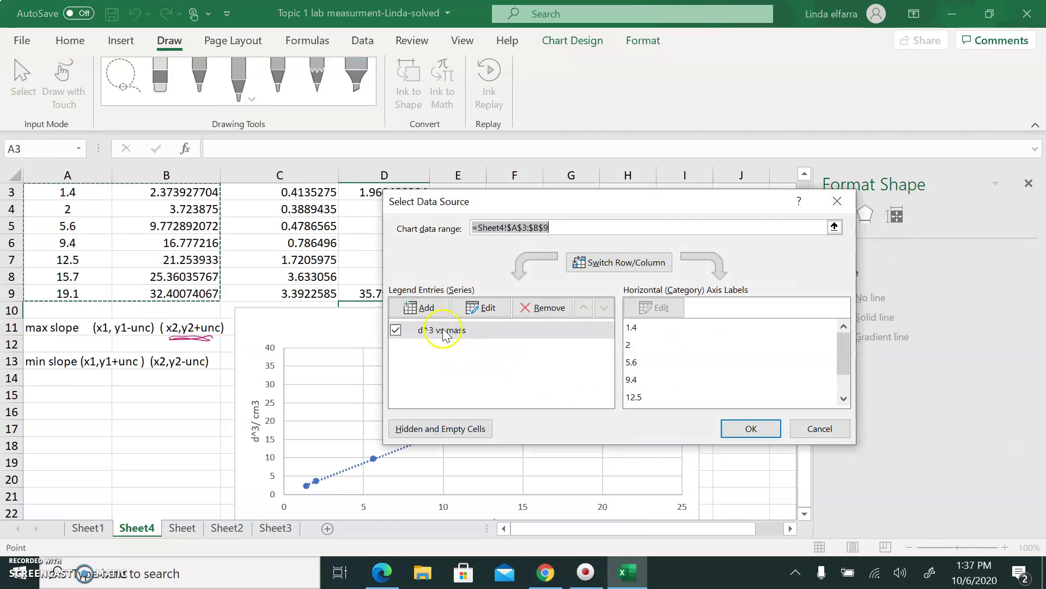
left_click(419, 307)
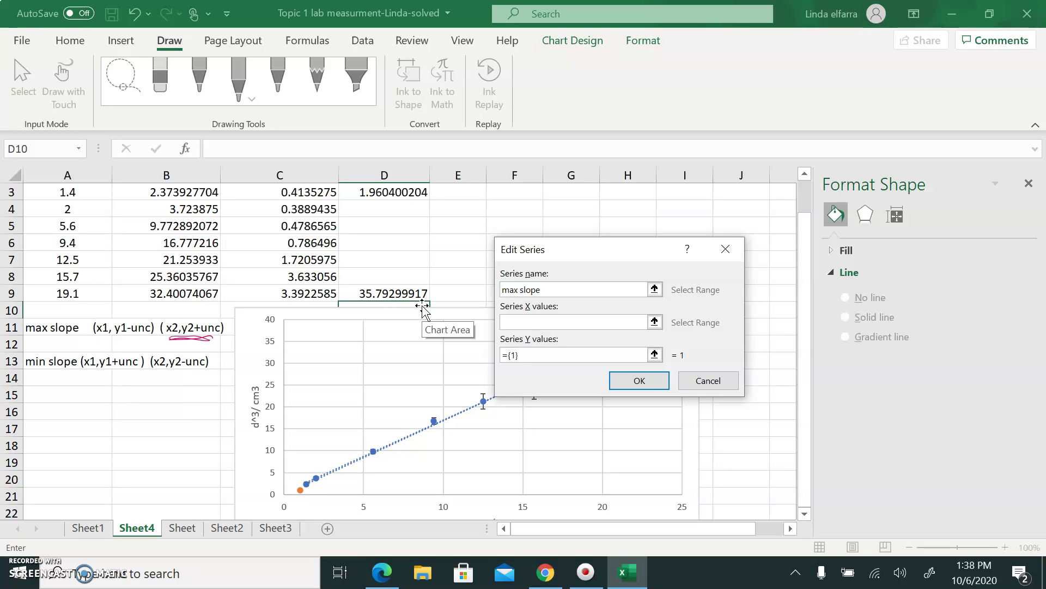
Step: Set the max slope series' X values to Sheet4 A3:A9 and its Y values to D3:D9, and accept the chart data
left_click(513, 327)
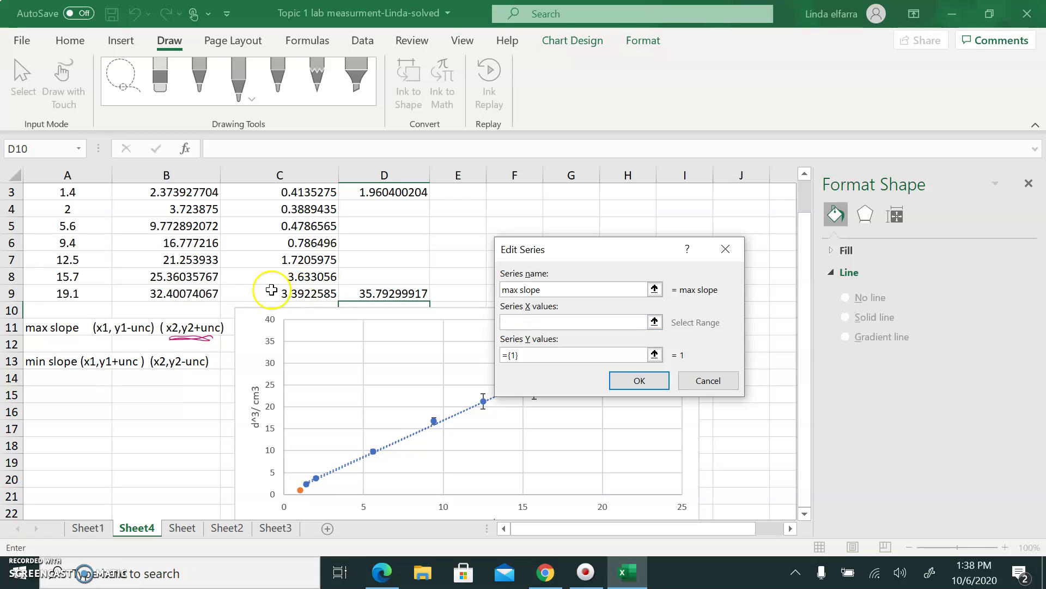
scroll(168, 292, "up", 1)
left_click_drag(79, 226, 72, 327)
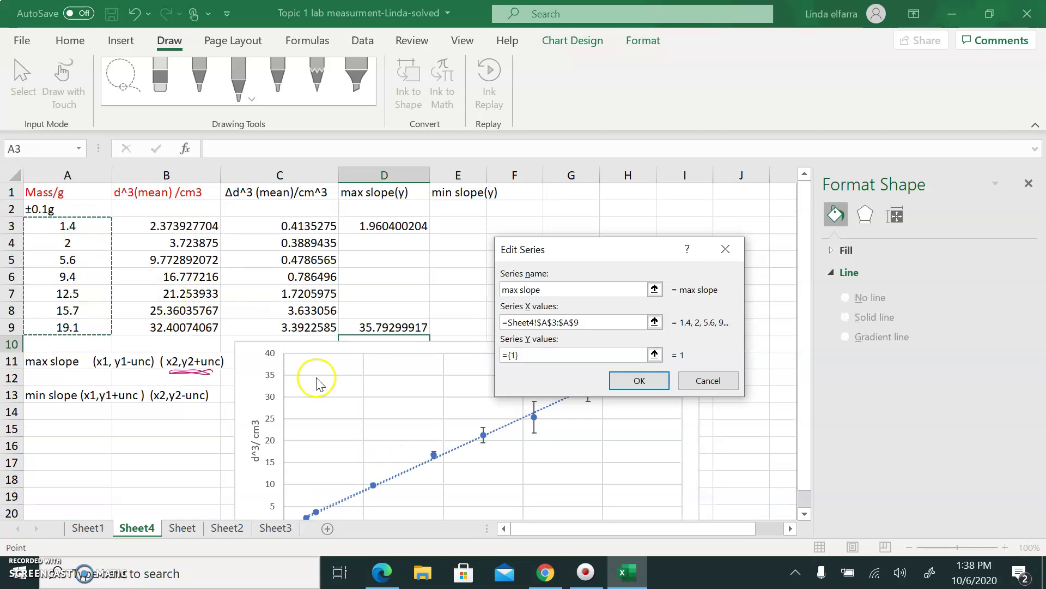
left_click(498, 356)
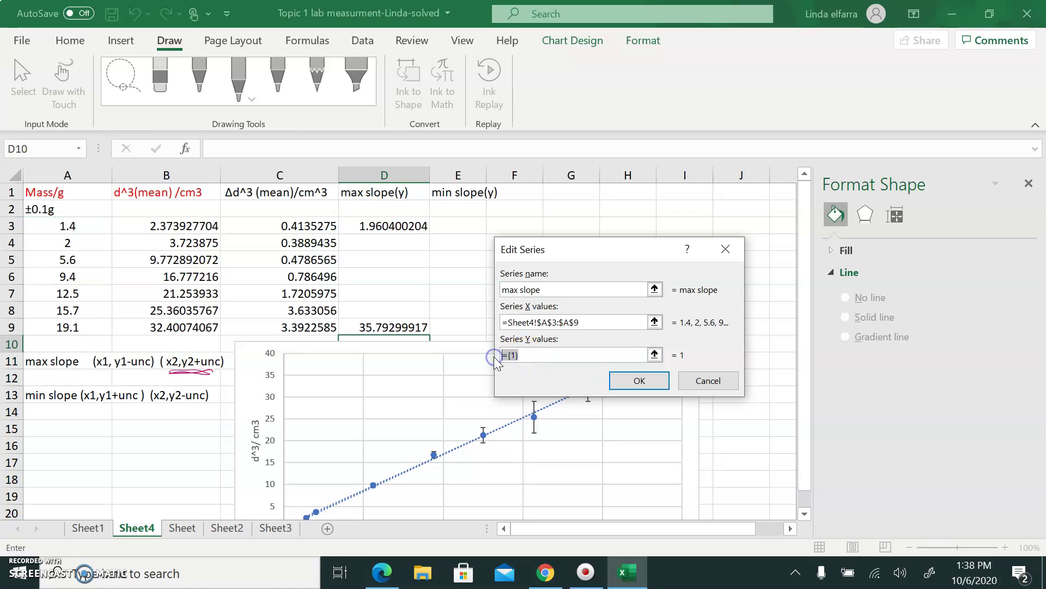
left_click_drag(382, 222, 384, 327)
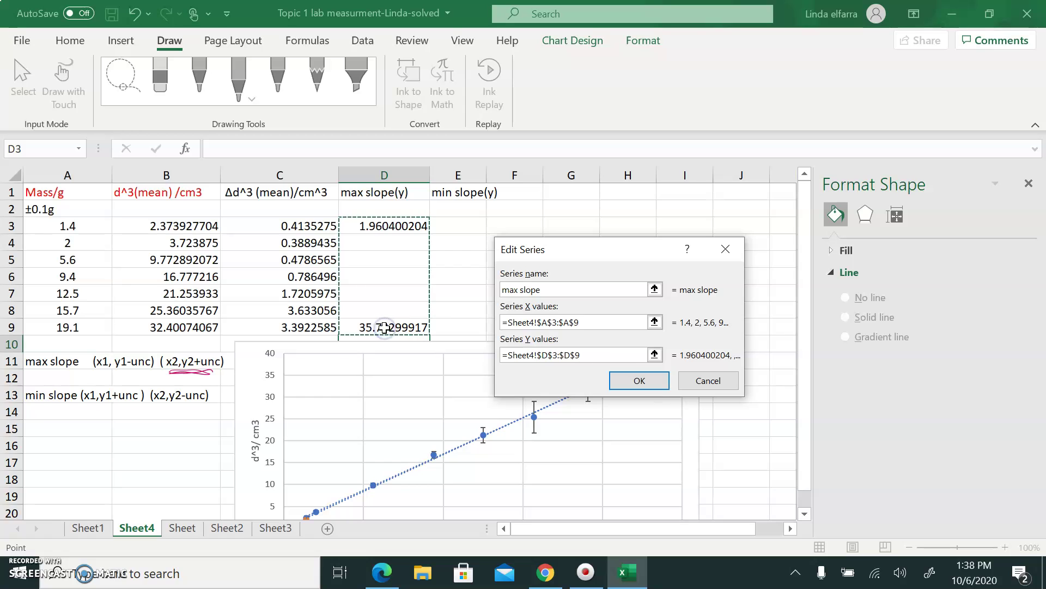
left_click(641, 380)
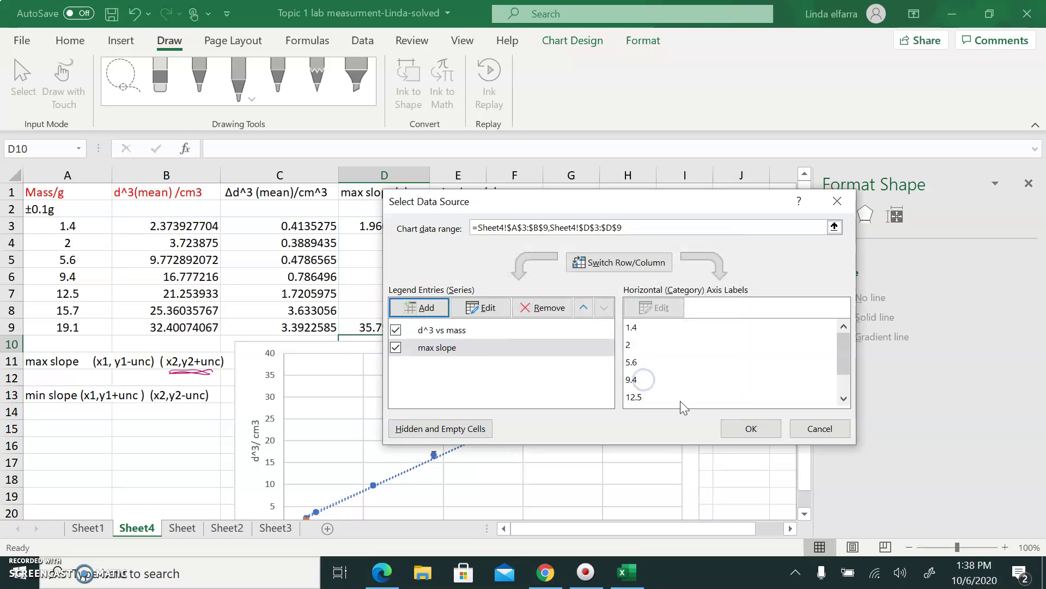
left_click(737, 429)
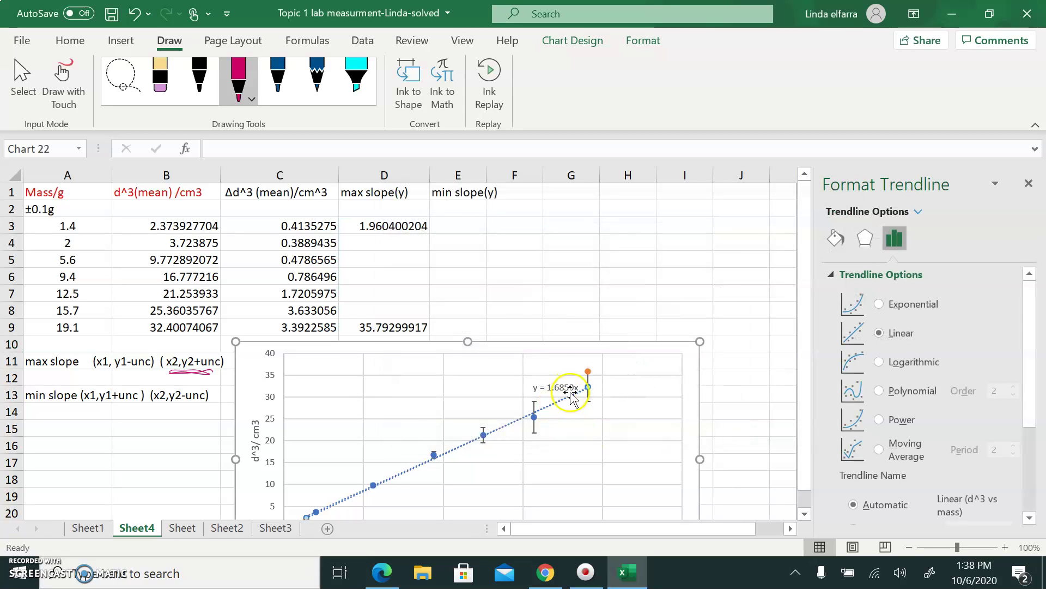
Step: Add a linear trendline to the max slope series in the chart
left_click(588, 372)
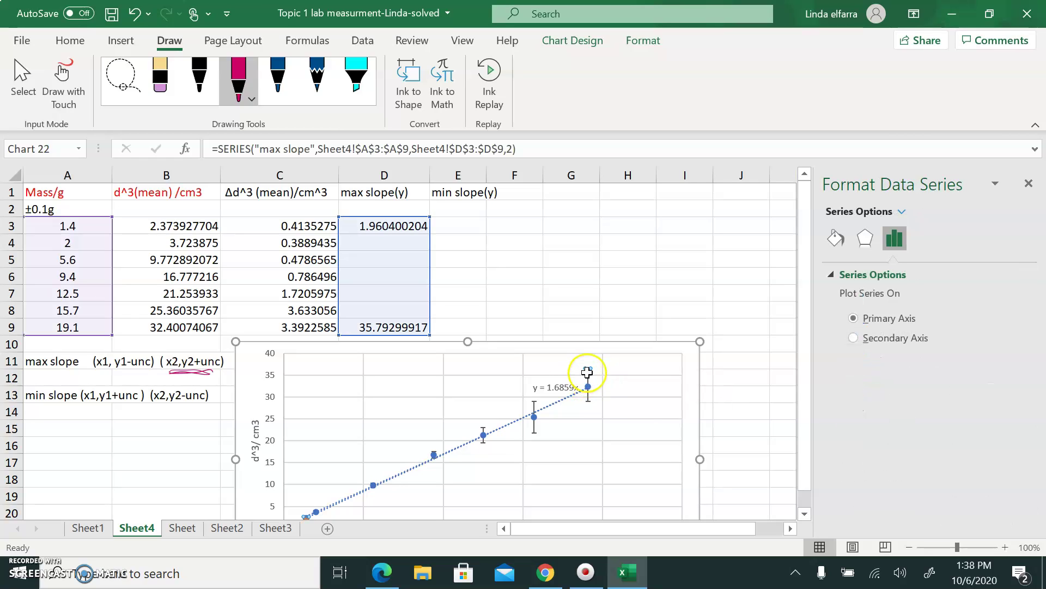
right_click(587, 370)
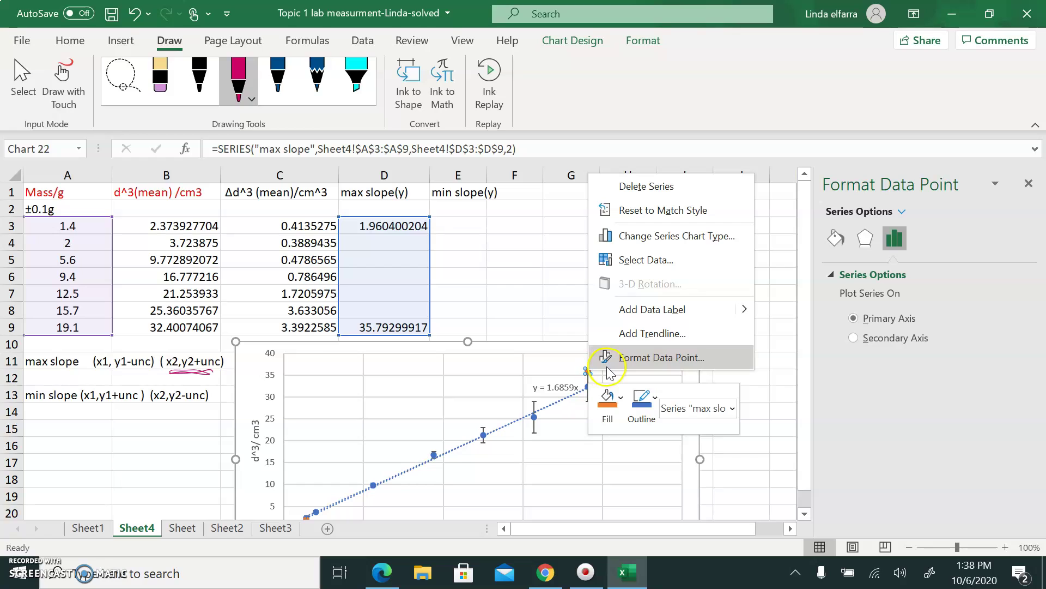
left_click(671, 333)
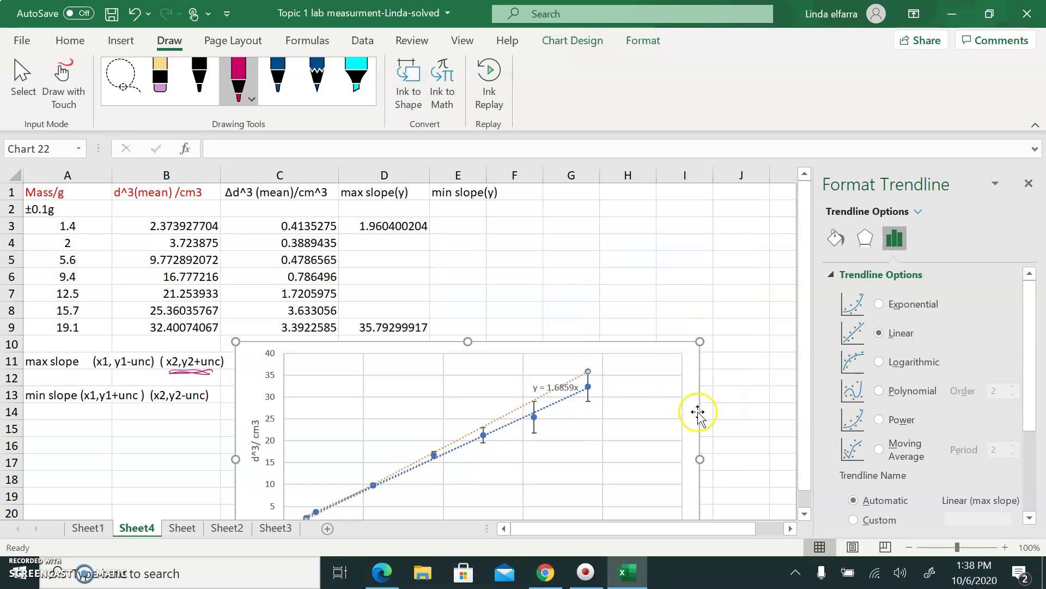
left_click(568, 372)
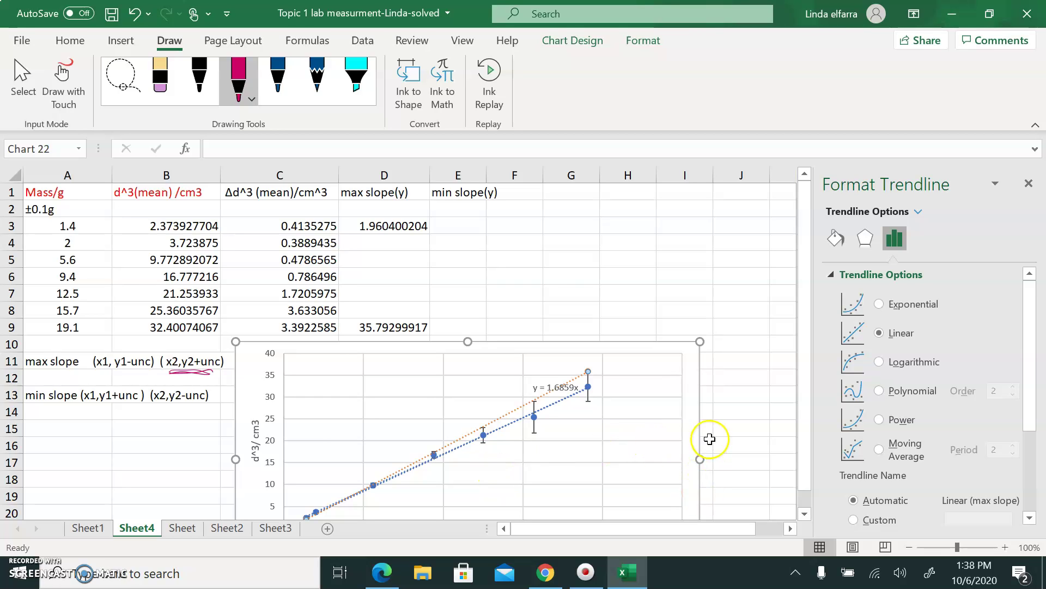
Step: Turn on the legend for the d^3 vs mass chart
scroll(709, 438, "down", 3)
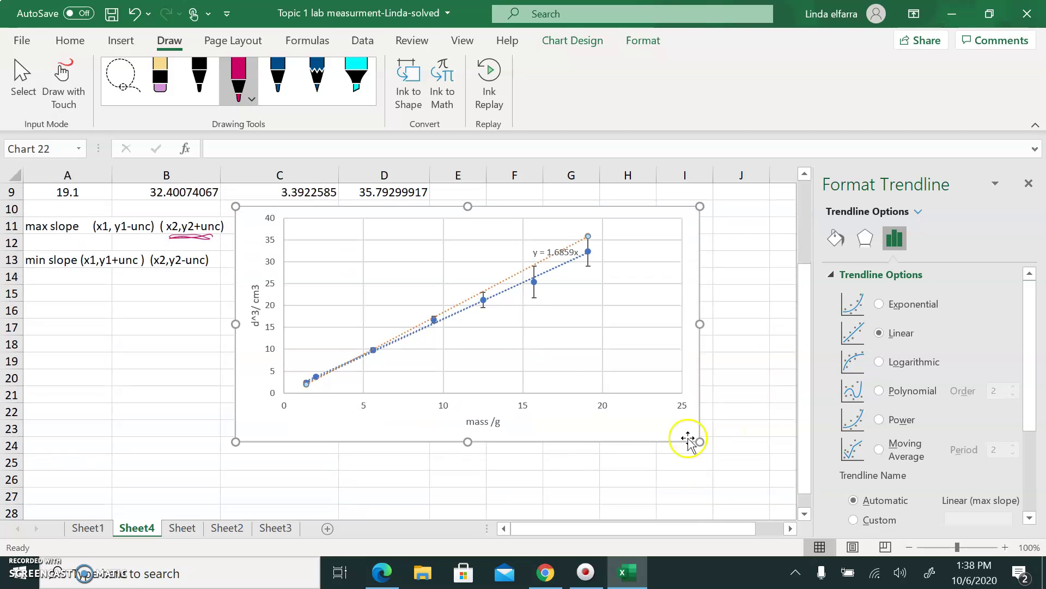
right_click(527, 348)
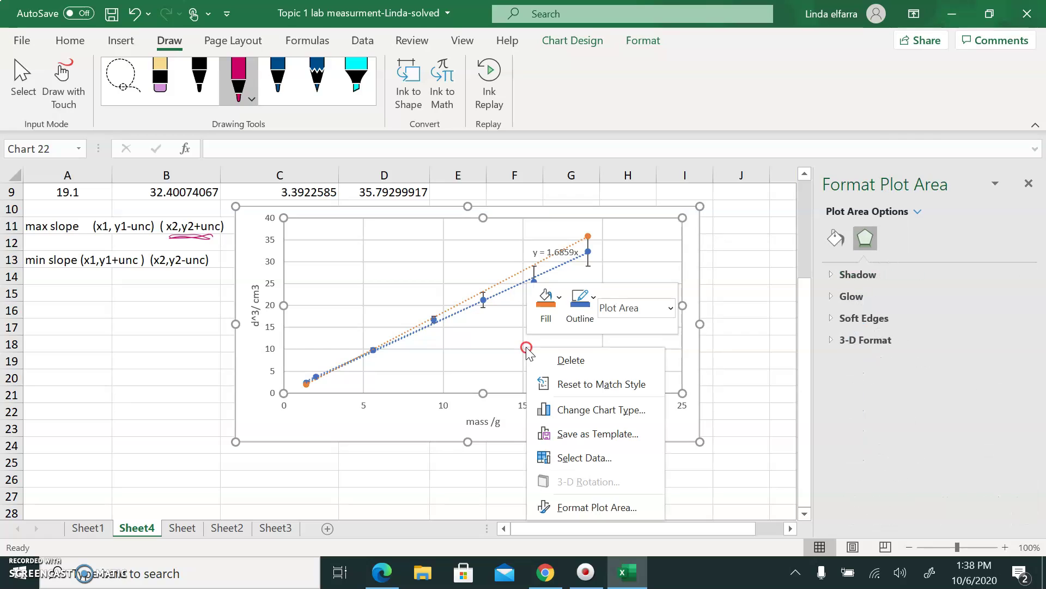
left_click(479, 304)
left_click(633, 288)
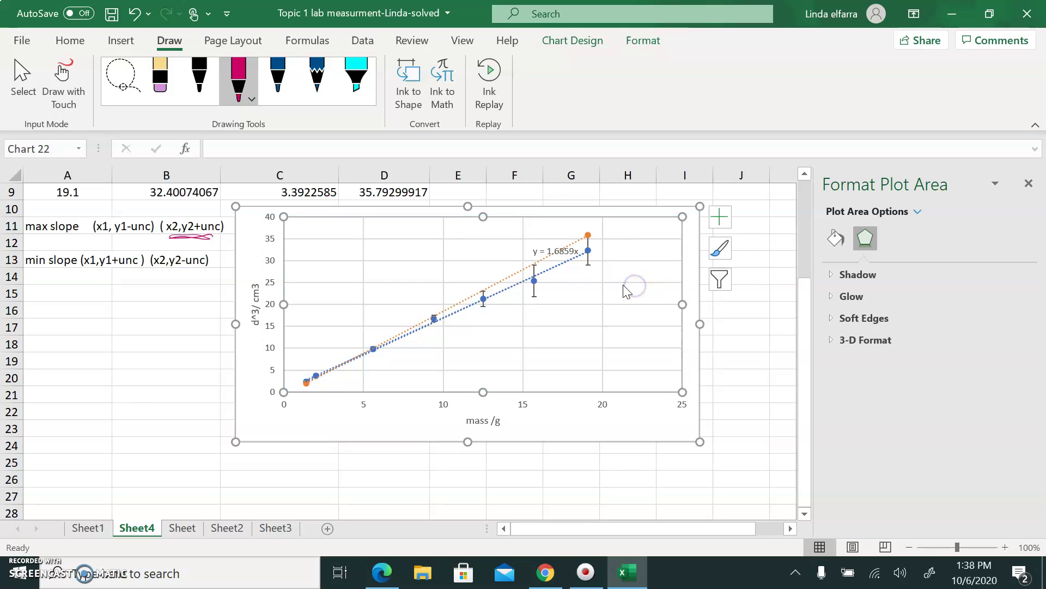
left_click(720, 218)
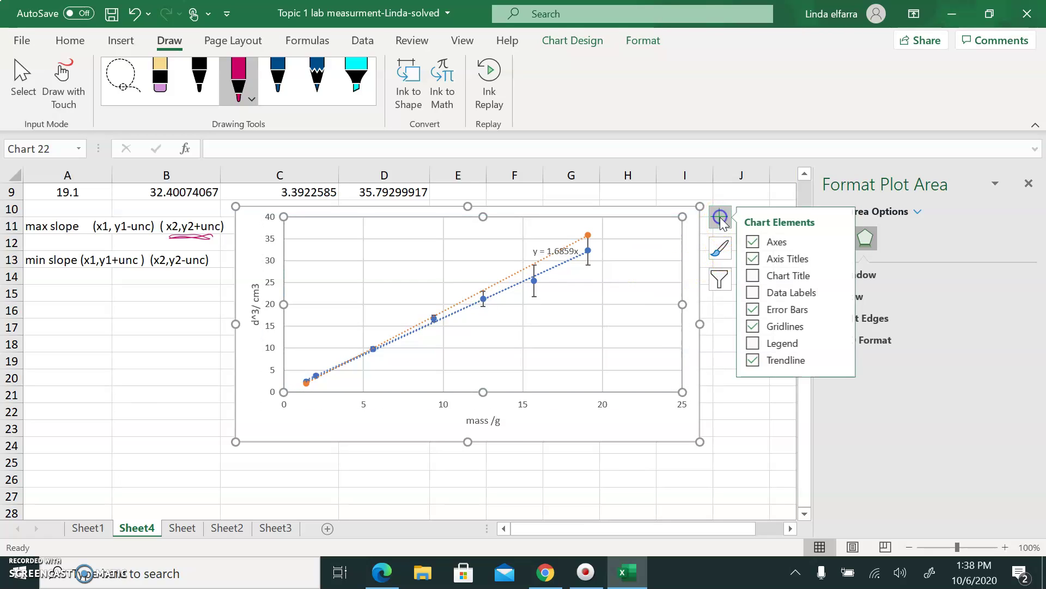
left_click(754, 344)
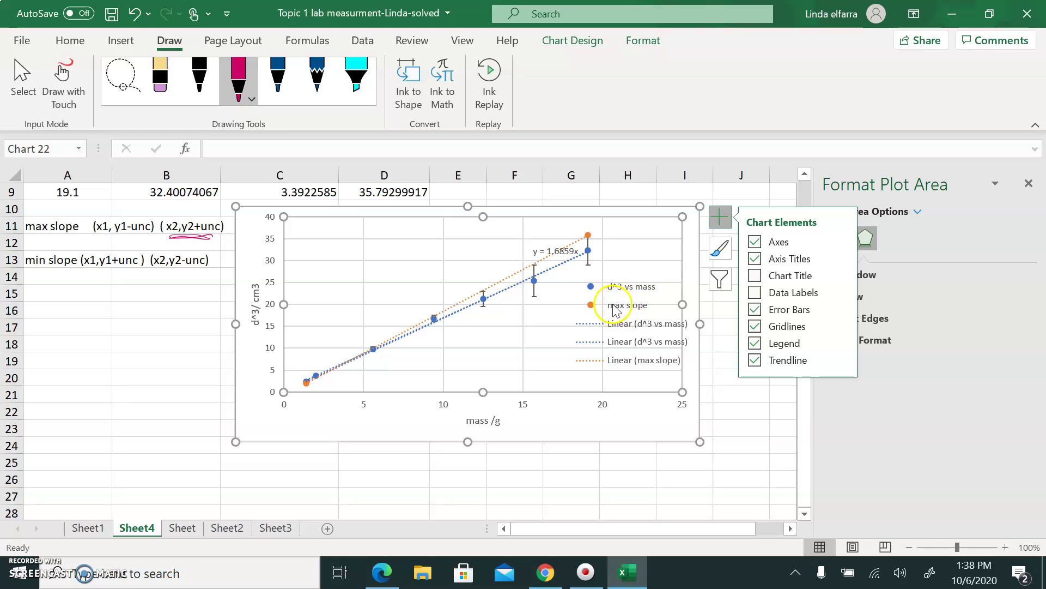
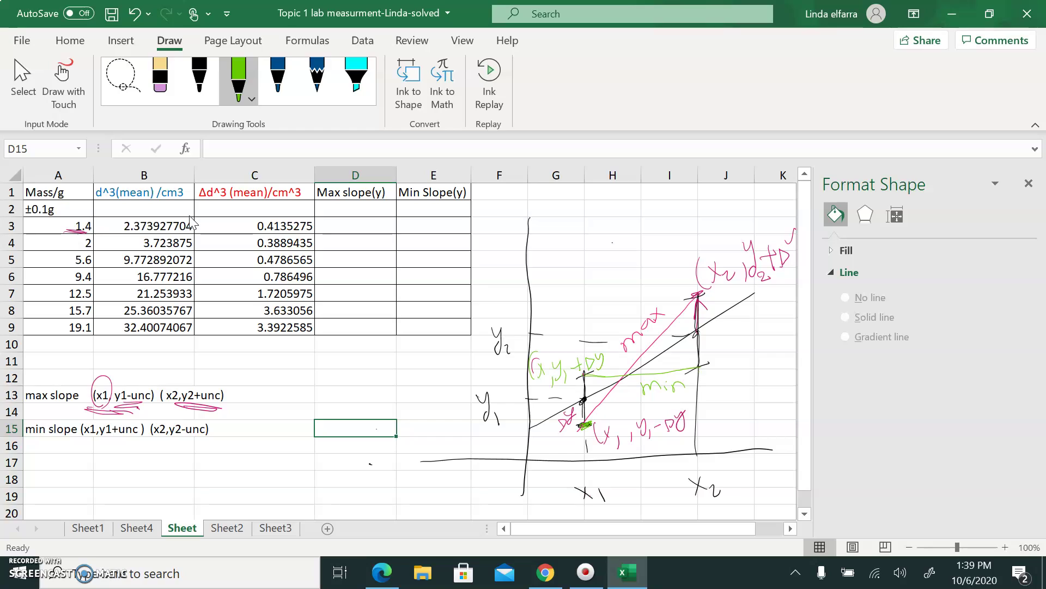
Step: Ink (x2, y2-Δy) at the min line's right end and mark both coordinate pairs in the min slope note
mouse_move(97, 443)
left_mouse_down()
mouse_move(134, 444)
mouse_move(130, 463)
left_mouse_up()
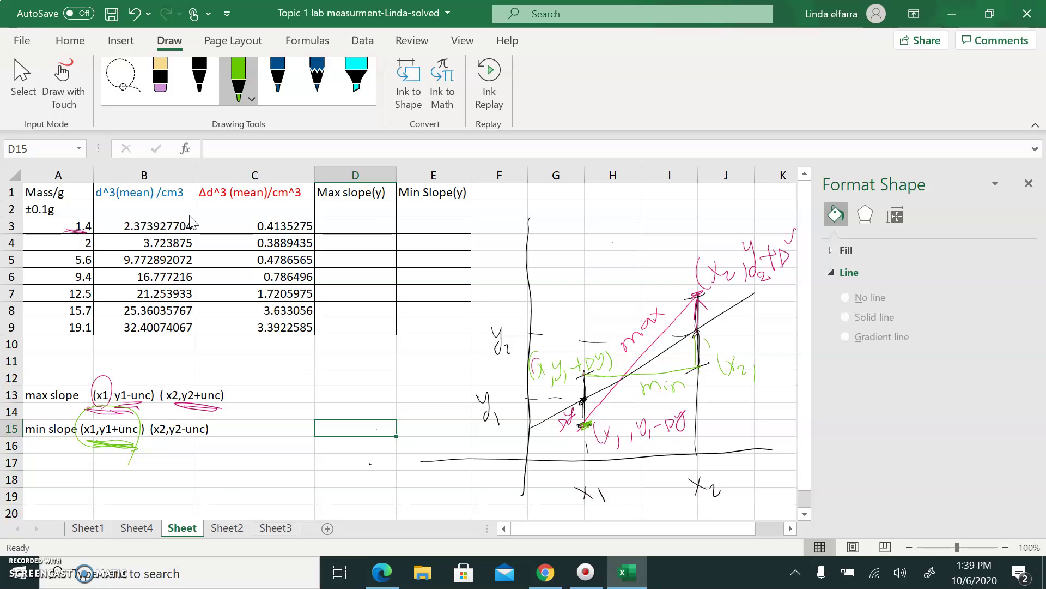
left_click_drag(763, 352, 765, 375)
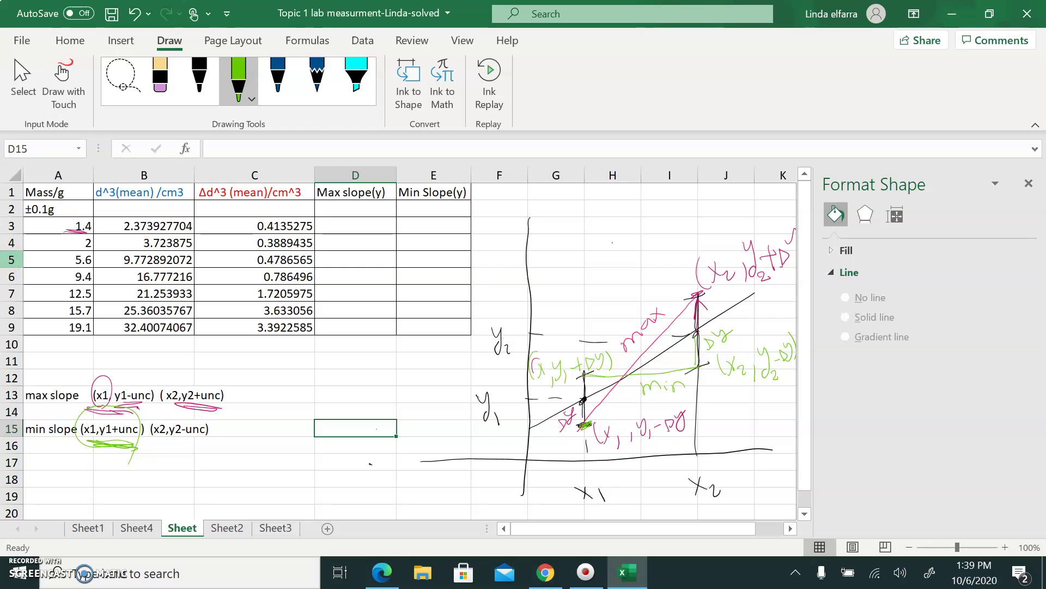
mouse_move(188, 409)
left_mouse_down()
mouse_move(166, 447)
mouse_move(107, 452)
mouse_move(164, 450)
left_mouse_up()
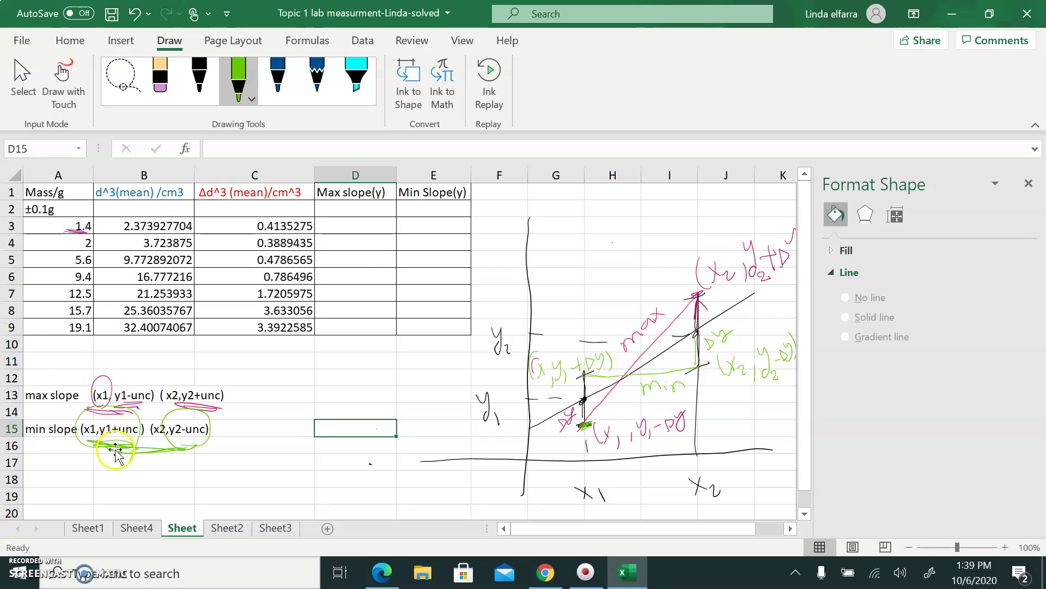
Step: On Sheet4, circle the min slope note, underline y1+unc in it, and start a formula in cell E3
left_click(137, 528)
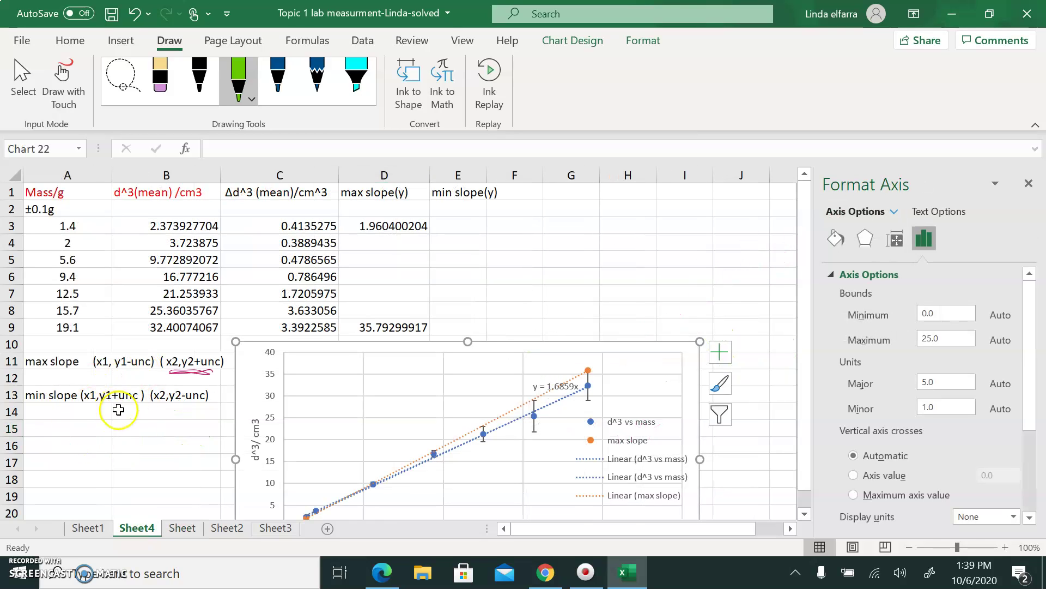
left_click(457, 229)
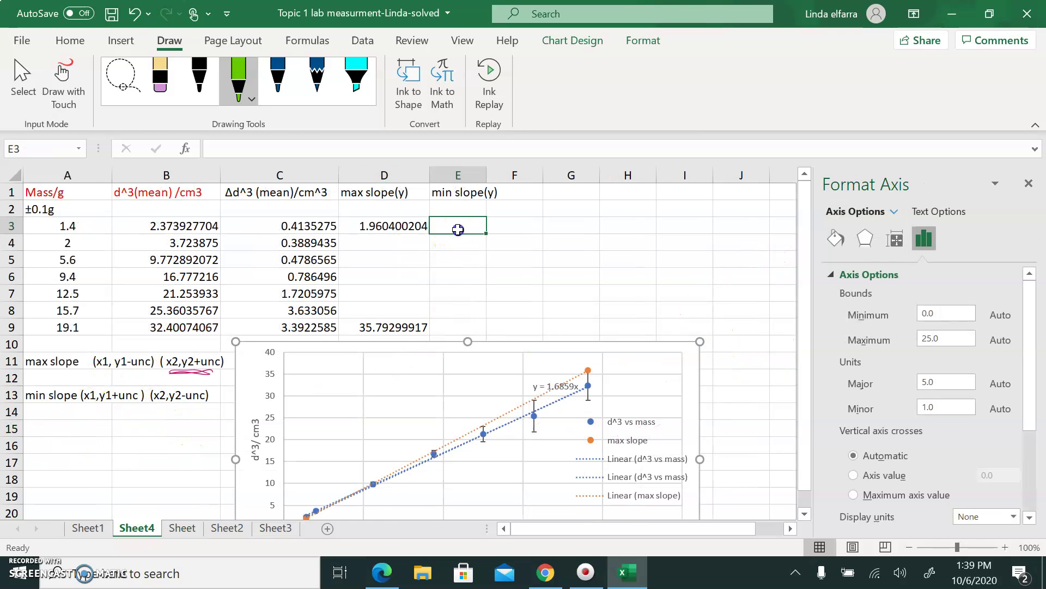
mouse_move(73, 424)
left_mouse_down()
mouse_move(131, 431)
mouse_move(163, 364)
mouse_move(46, 428)
mouse_move(134, 433)
mouse_move(148, 408)
left_mouse_up()
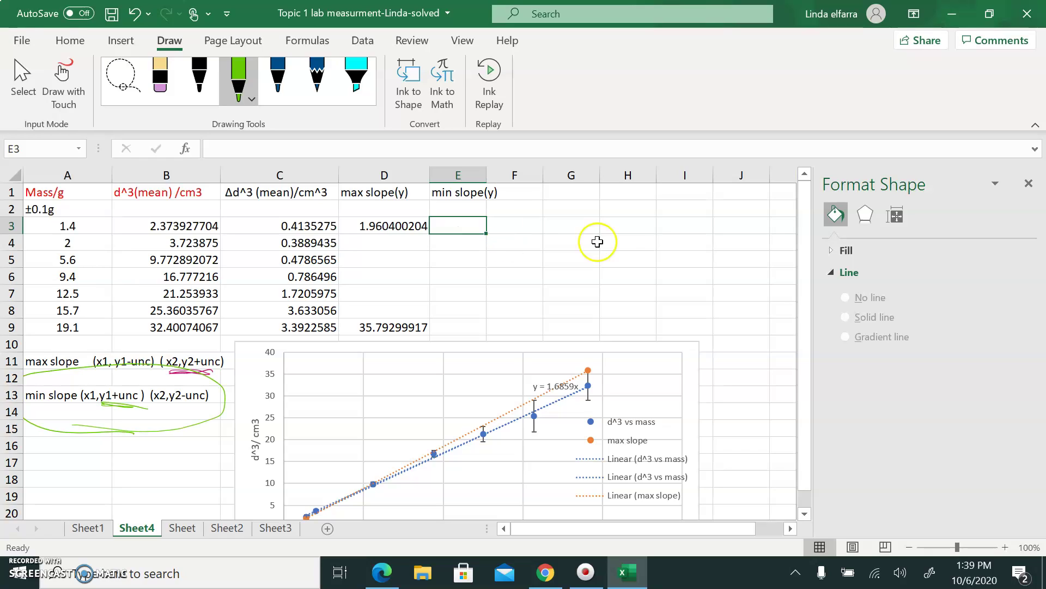
type("=")
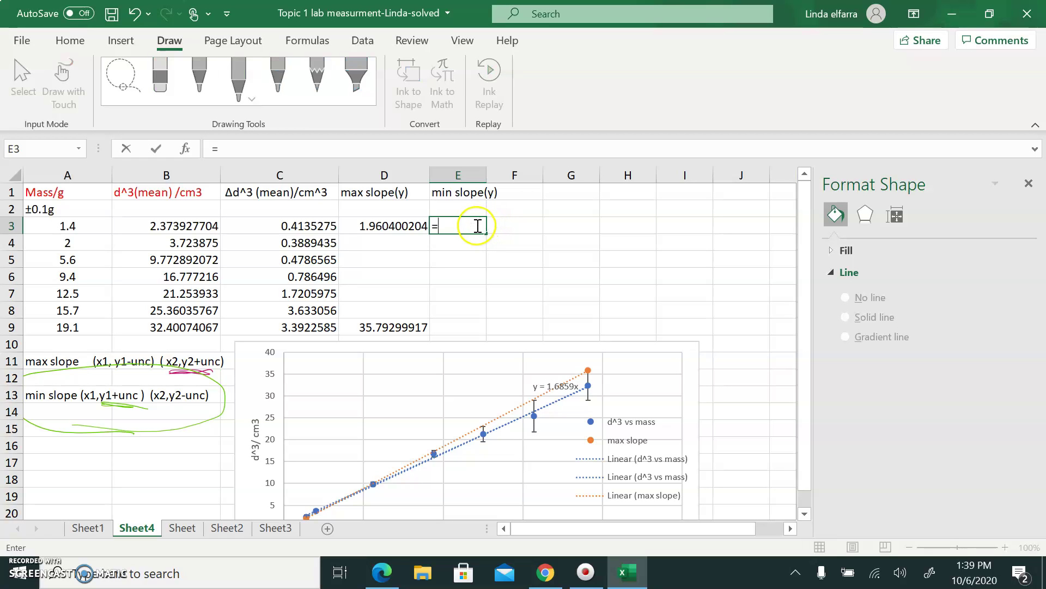
left_click(297, 228)
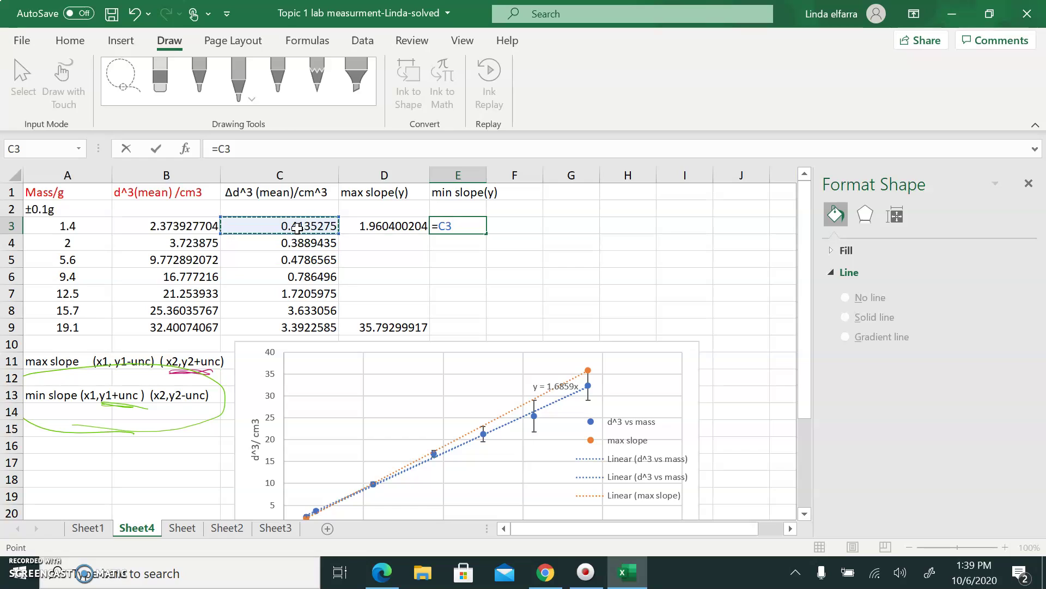
type("+")
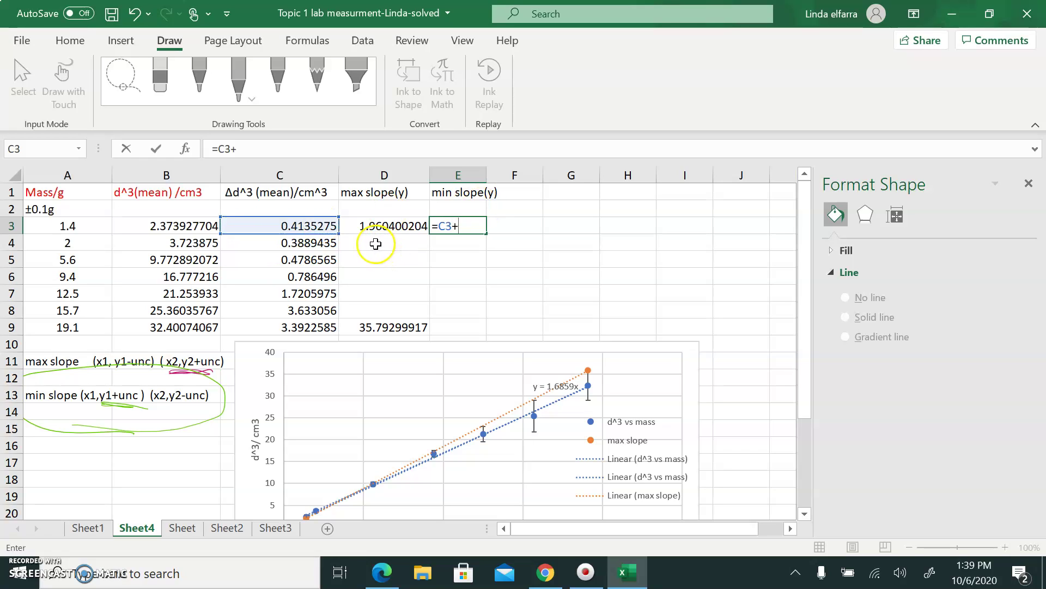
key("BackSpace")
key("BackSpace")
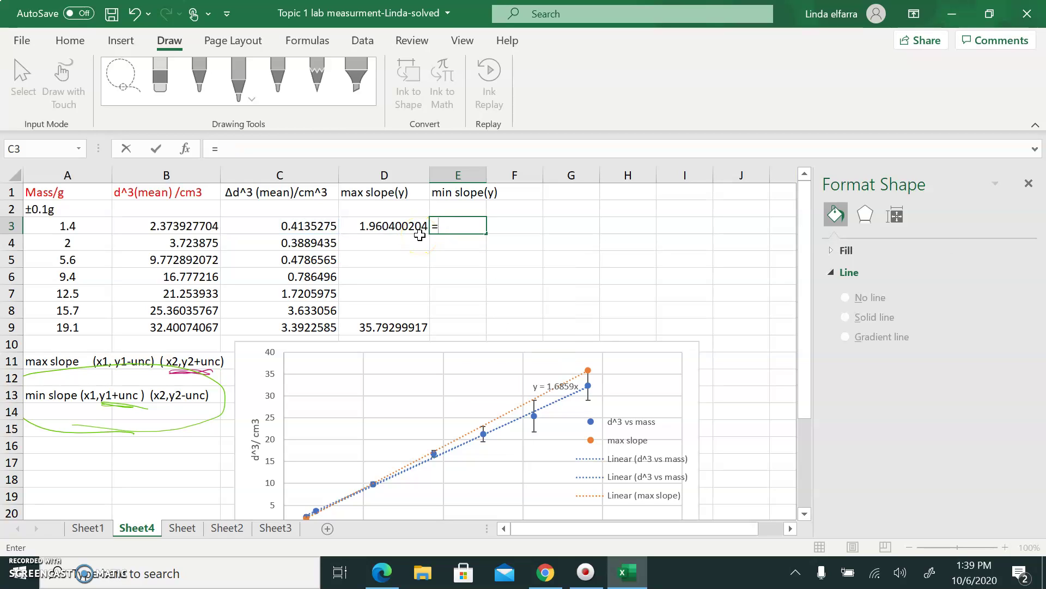
Step: Complete the formula in cell E3 as =B3+C3 for the first min slope y value
left_click(182, 226)
type("+")
left_click(324, 227)
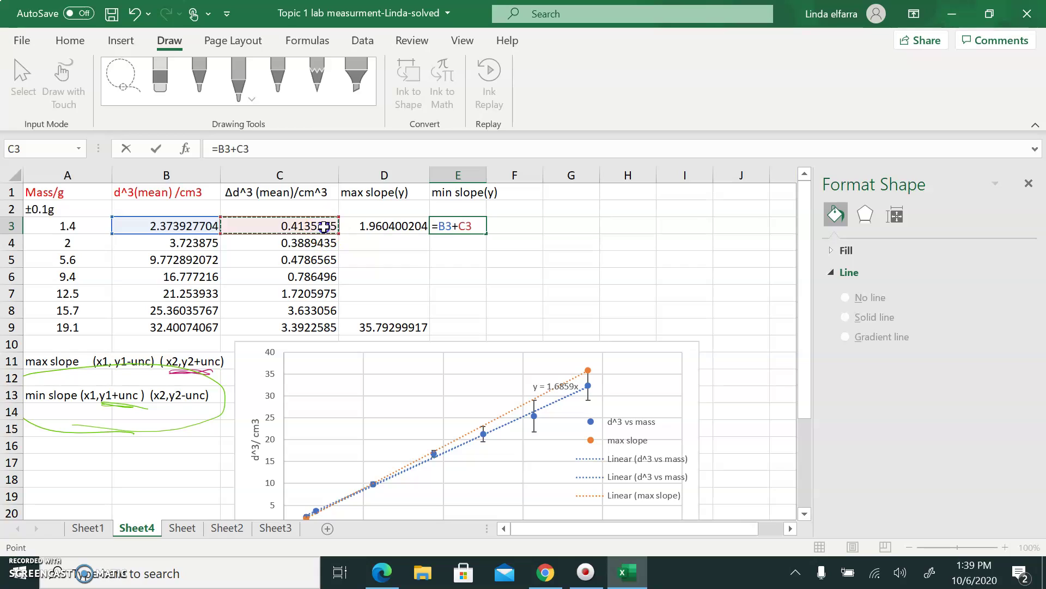
key("Return")
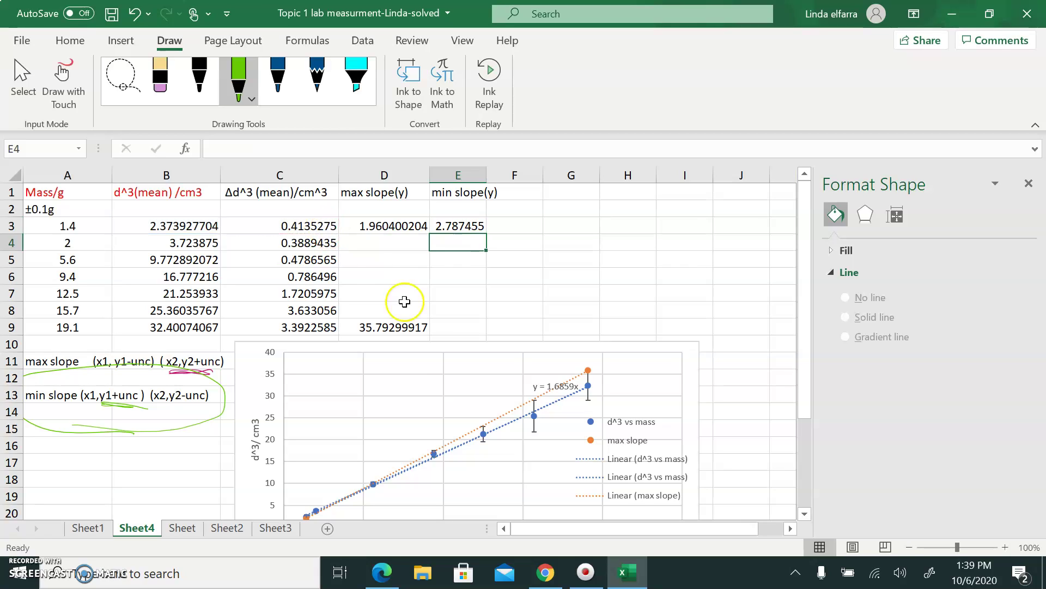
Step: Circle y2-unc in the min slope note and enter =B9-C9 in cell E9 for the second min slope y value
left_click(453, 327)
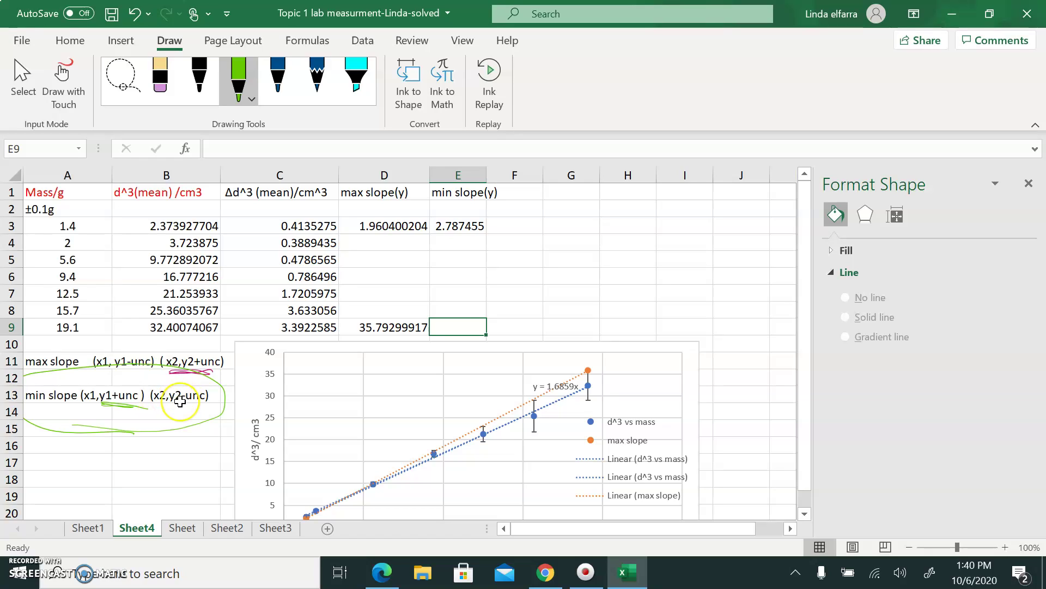
mouse_move(180, 402)
left_mouse_down()
mouse_move(194, 413)
mouse_move(212, 401)
left_mouse_up()
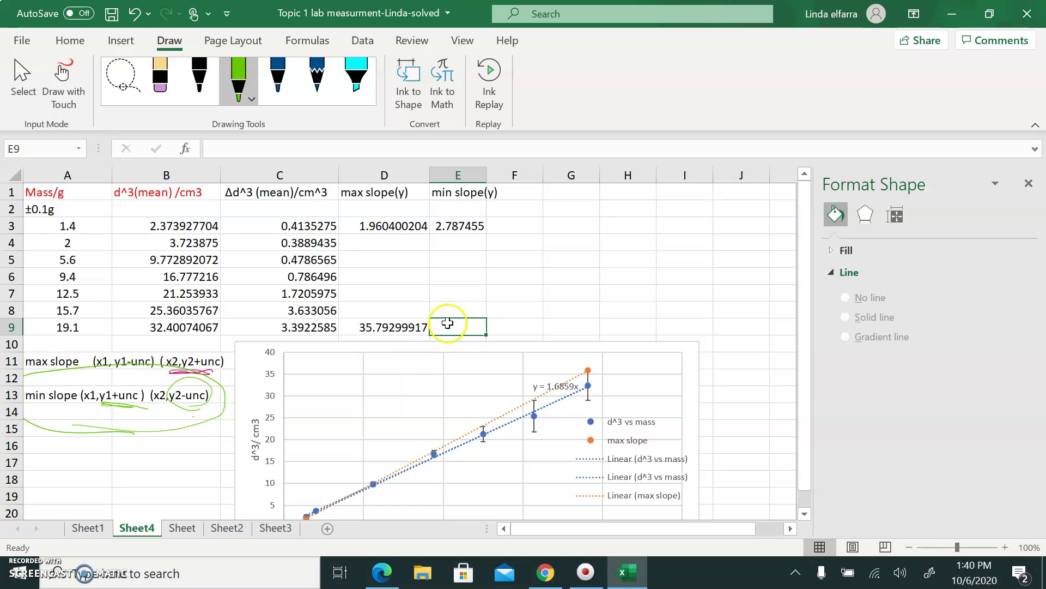
type("=")
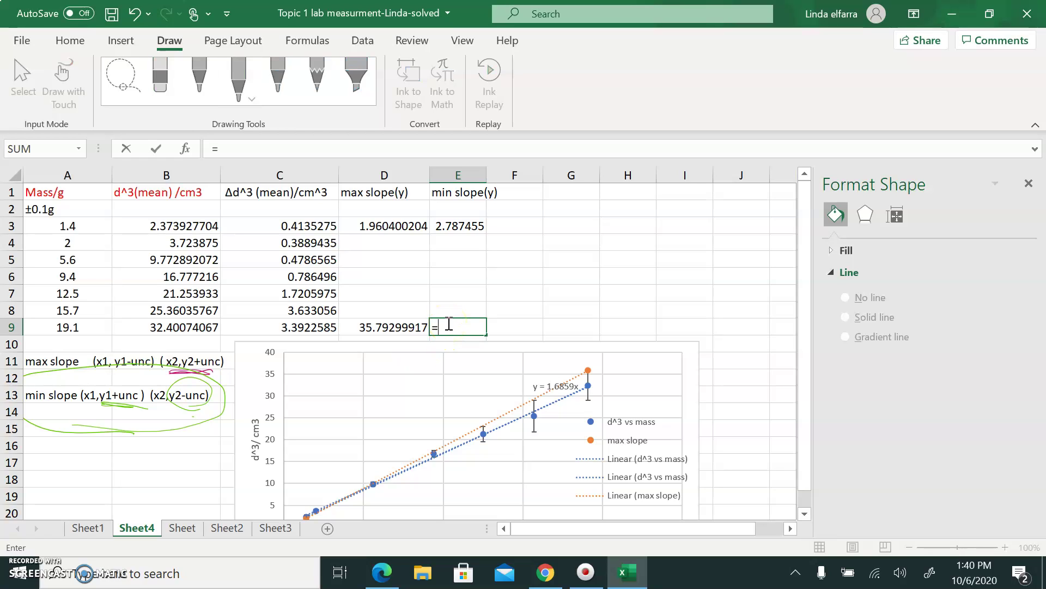
left_click(196, 329)
type("-")
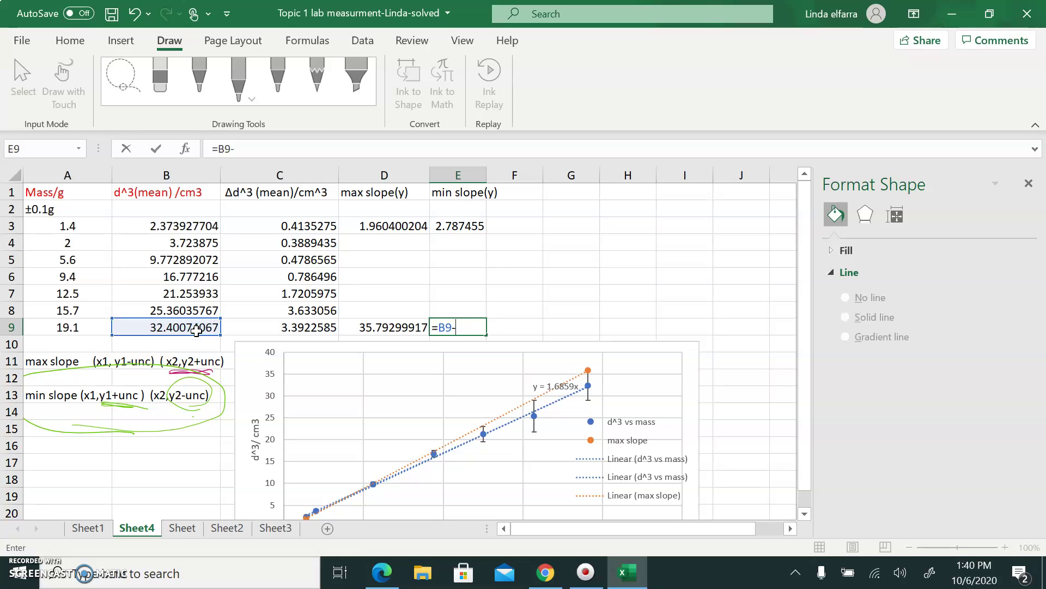
left_click(294, 322)
key("Return")
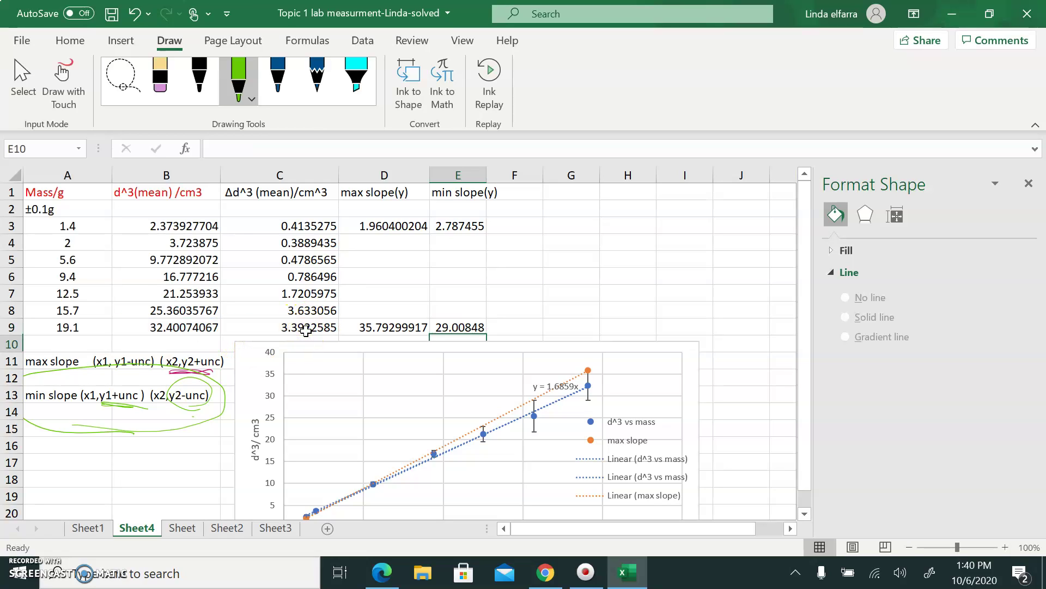
Step: Add a data series named min slope to the d^3 vs mass chart, with Sheet4 cells A3:A9 as its X values
left_click(550, 383)
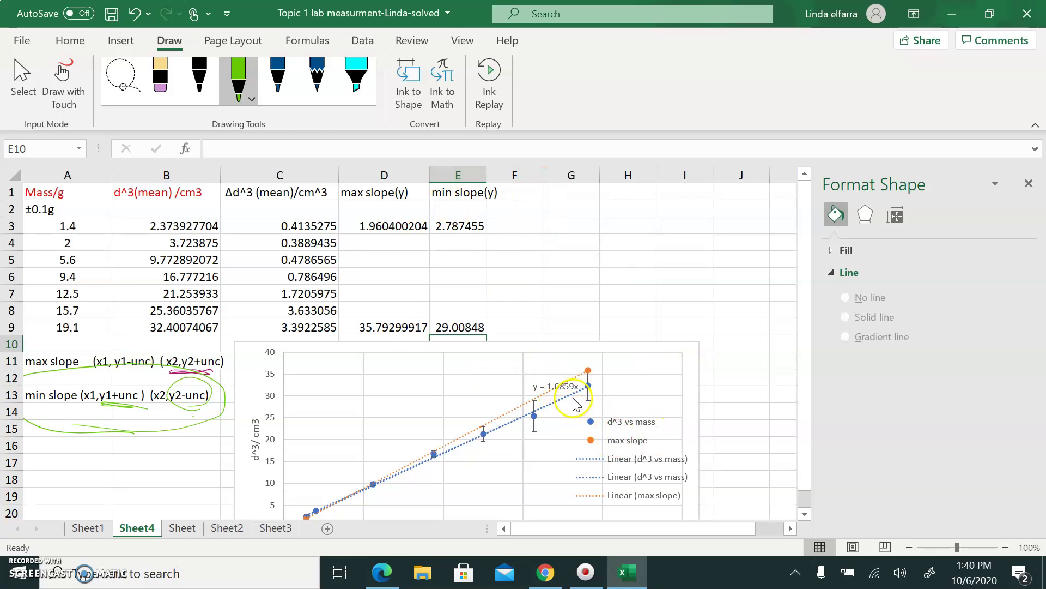
right_click(588, 385)
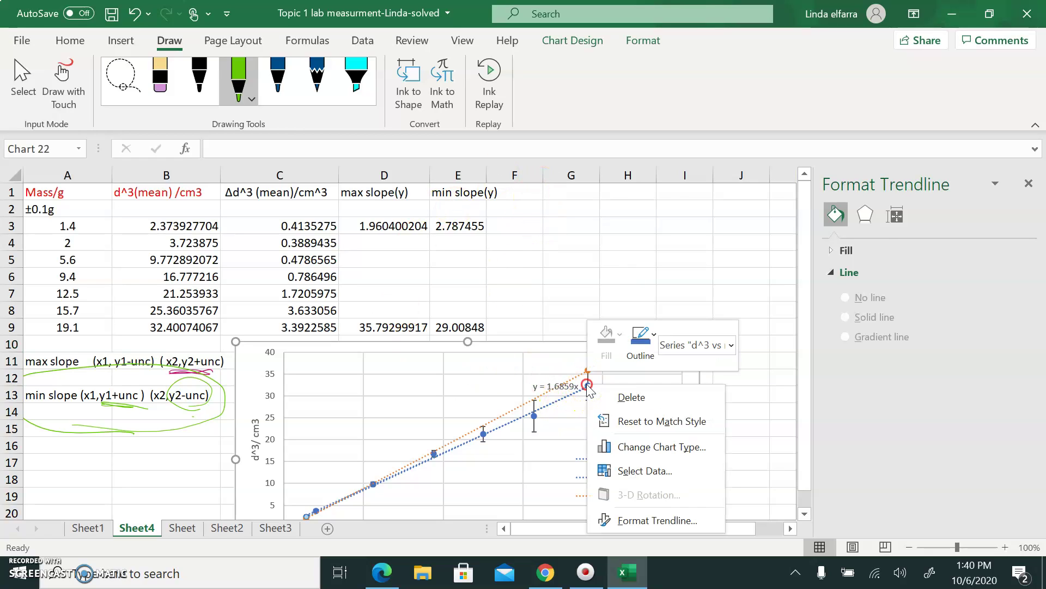
left_click(638, 472)
left_click(422, 307)
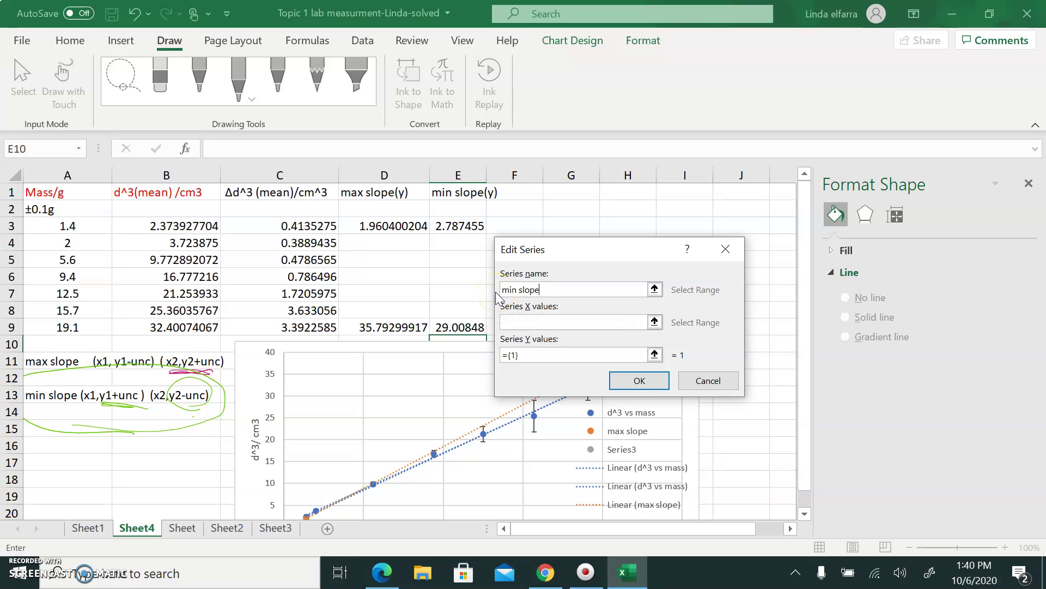
left_click(510, 322)
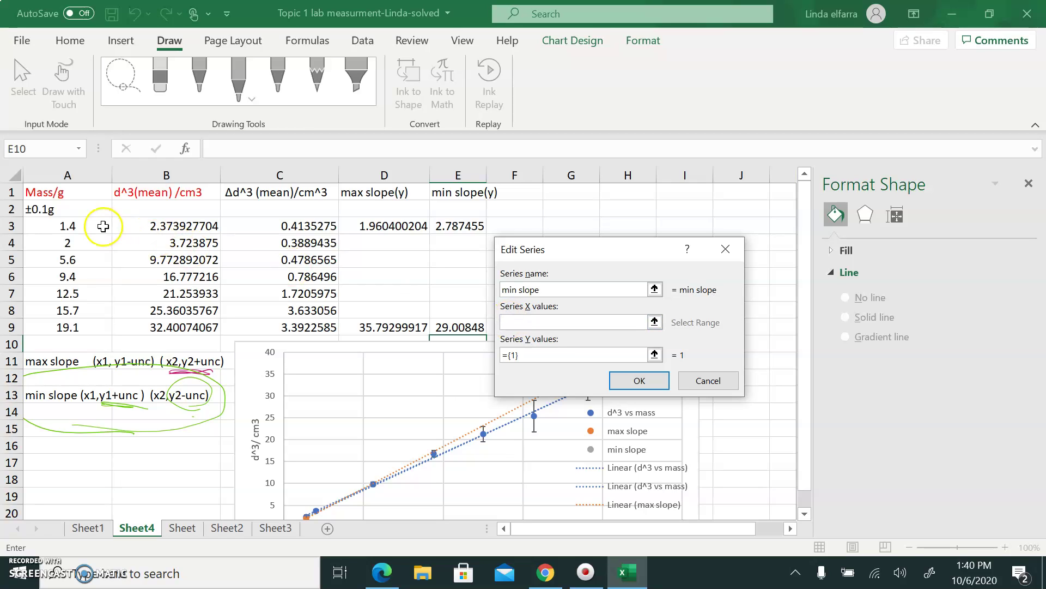
left_click_drag(87, 228, 76, 335)
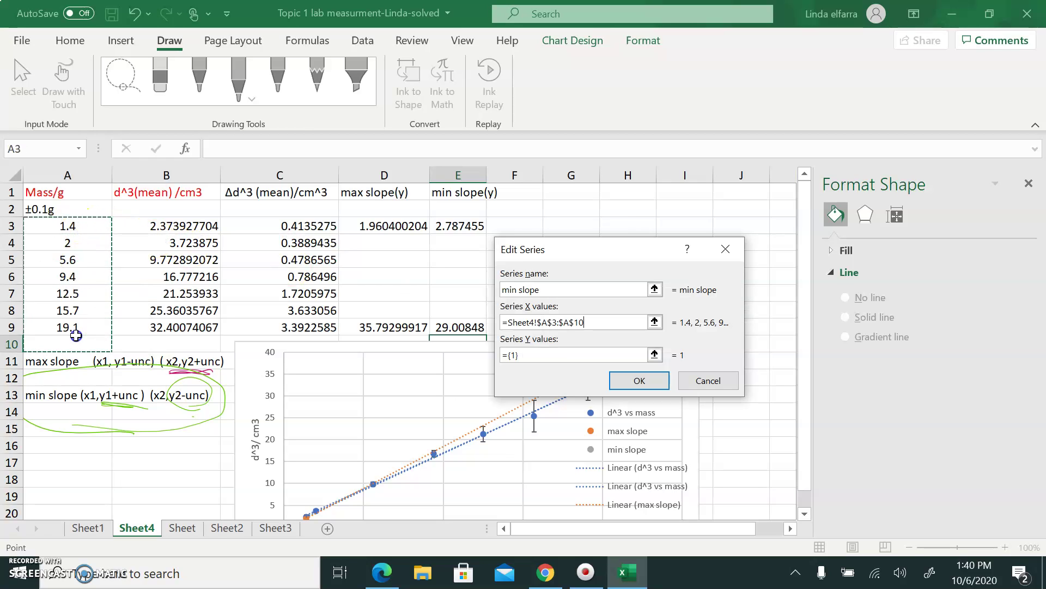
left_click(533, 349)
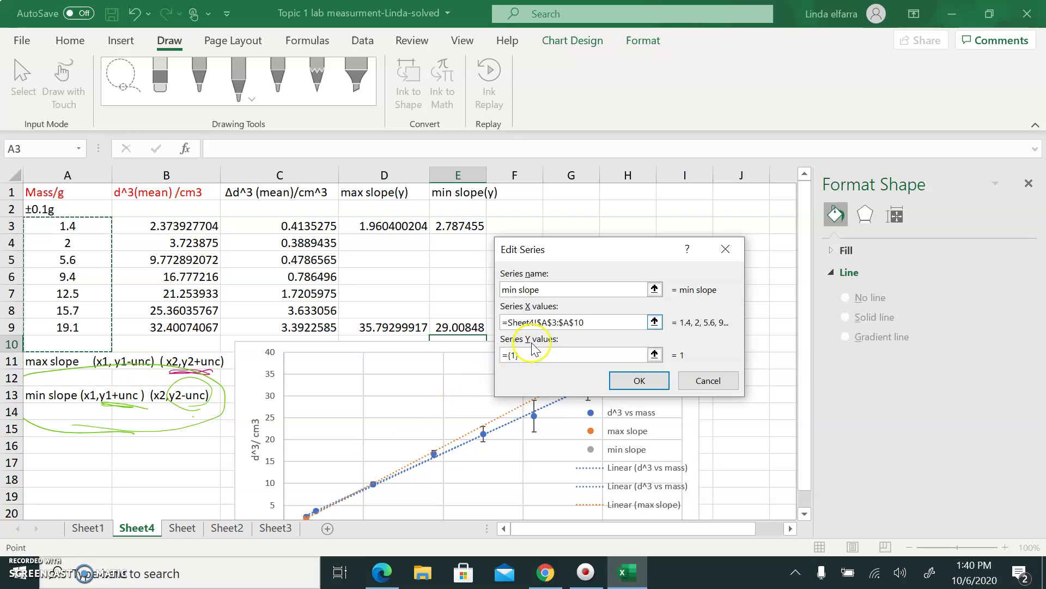
left_click(592, 321)
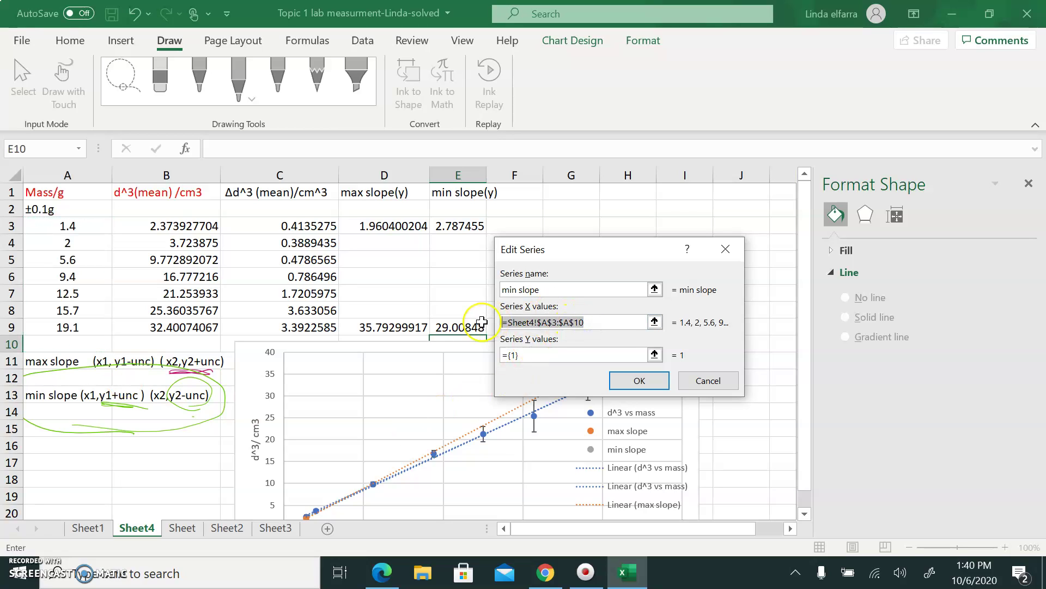
key("BackSpace")
left_click_drag(75, 224, 68, 327)
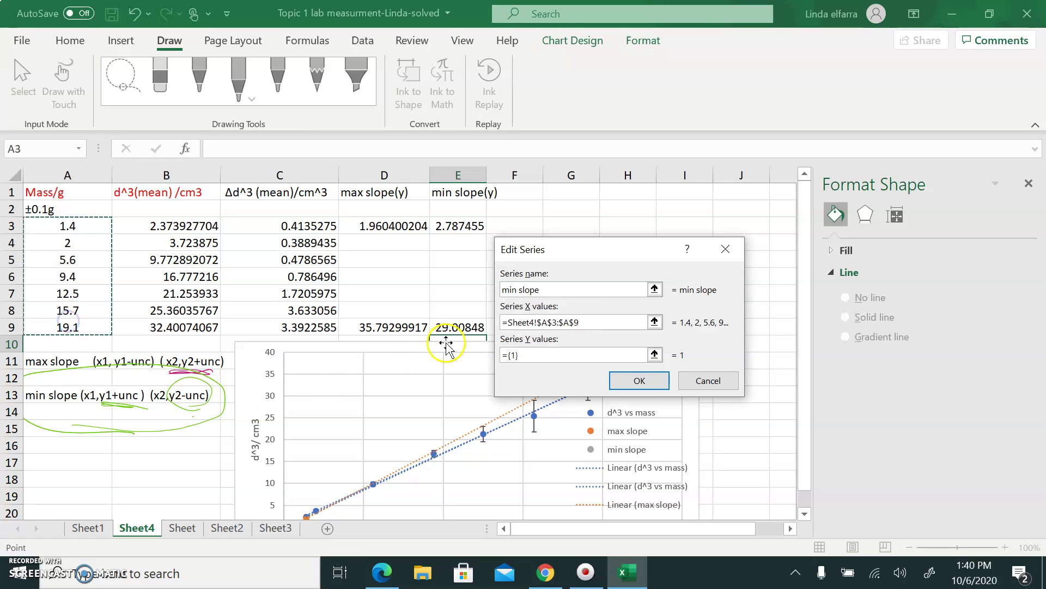
Step: Set the min slope series' Y values to Sheet4 cells E3:E9 and apply the chart's data changes
left_click(515, 355)
key("BackSpace")
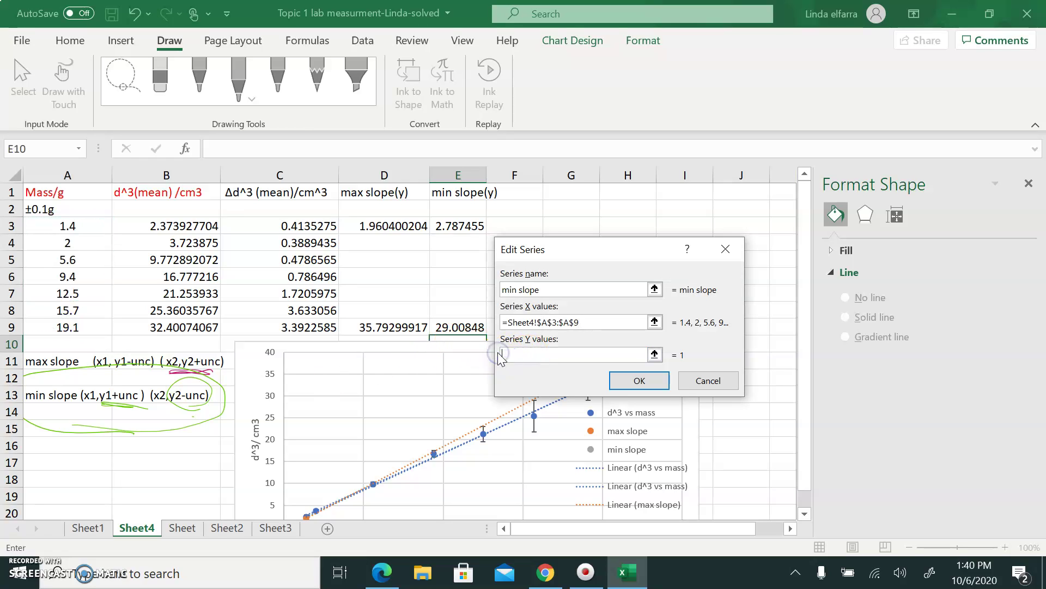
left_click_drag(461, 226, 459, 327)
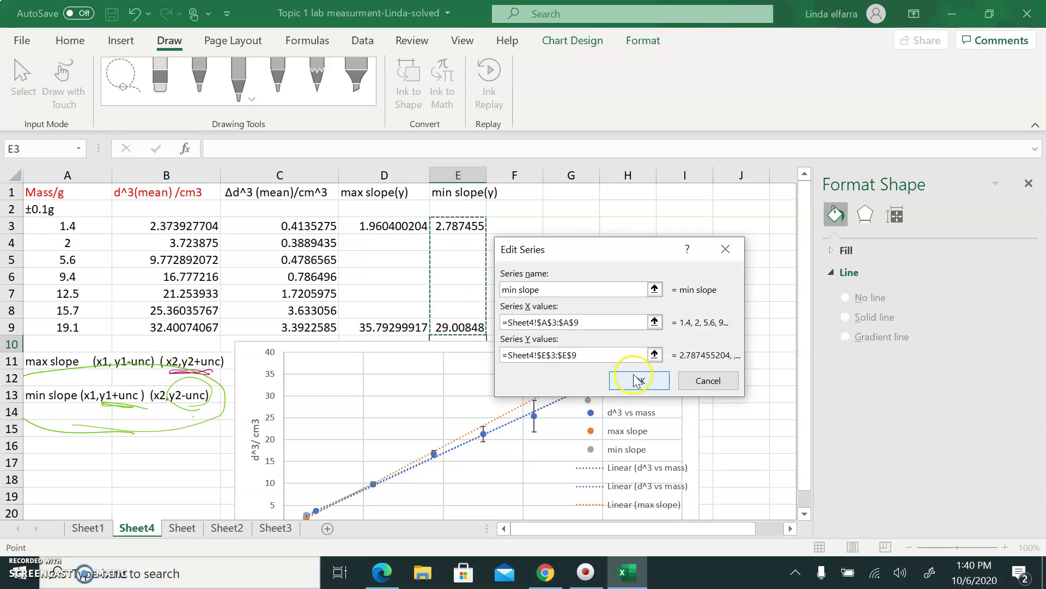
left_click(637, 380)
left_click(747, 427)
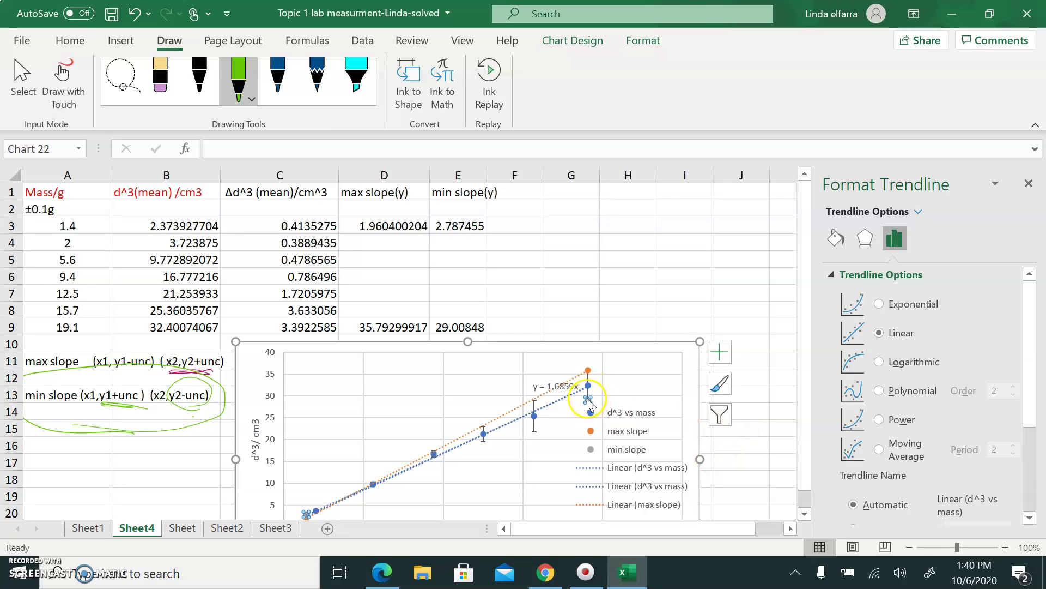
Step: Add a linear trendline to the min slope series in the d^3 vs mass chart
left_click(588, 400)
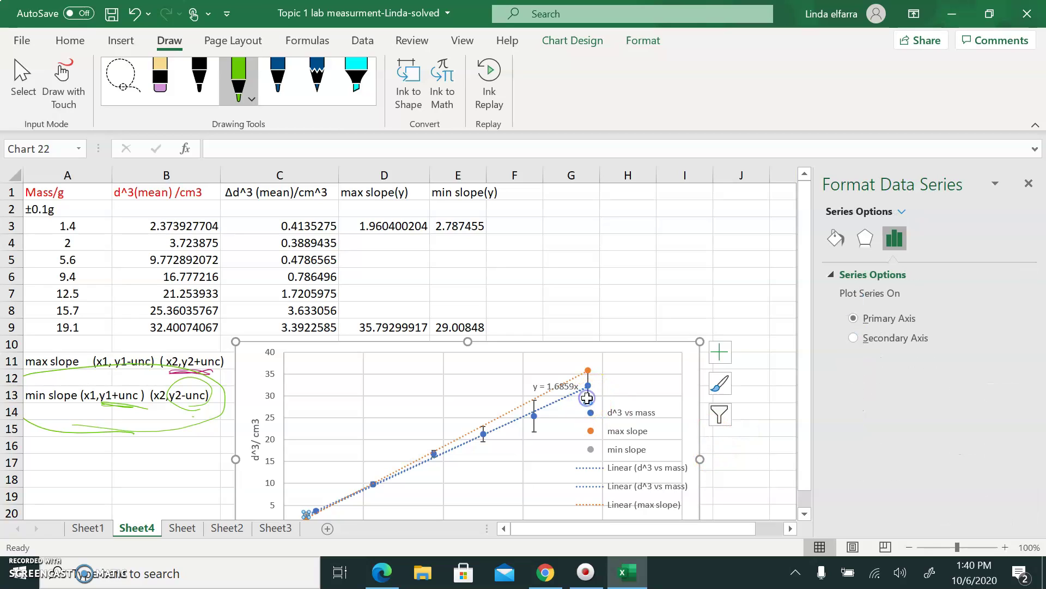
left_click(718, 360)
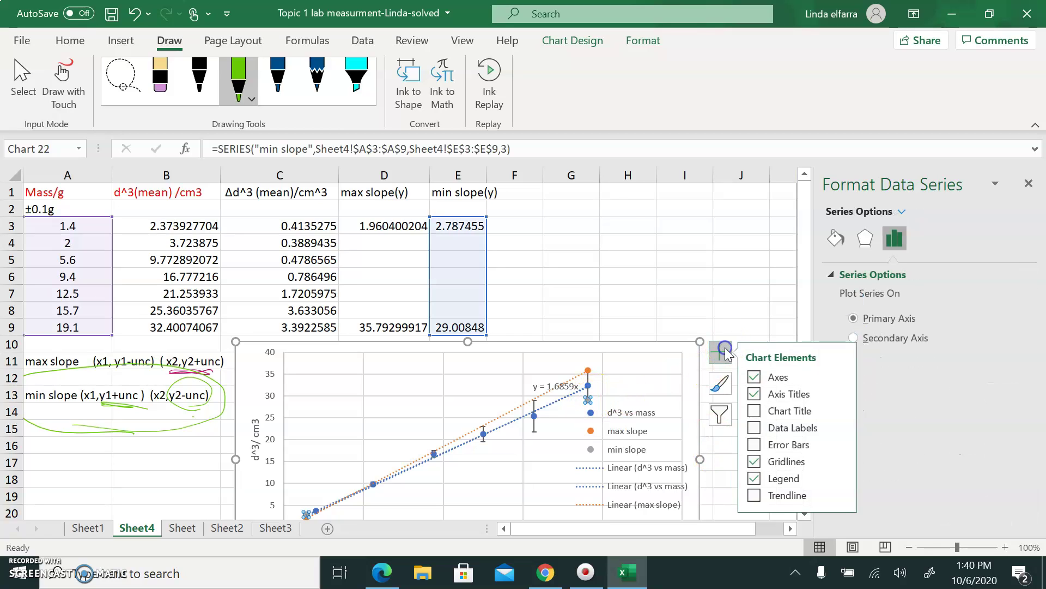
left_click(755, 496)
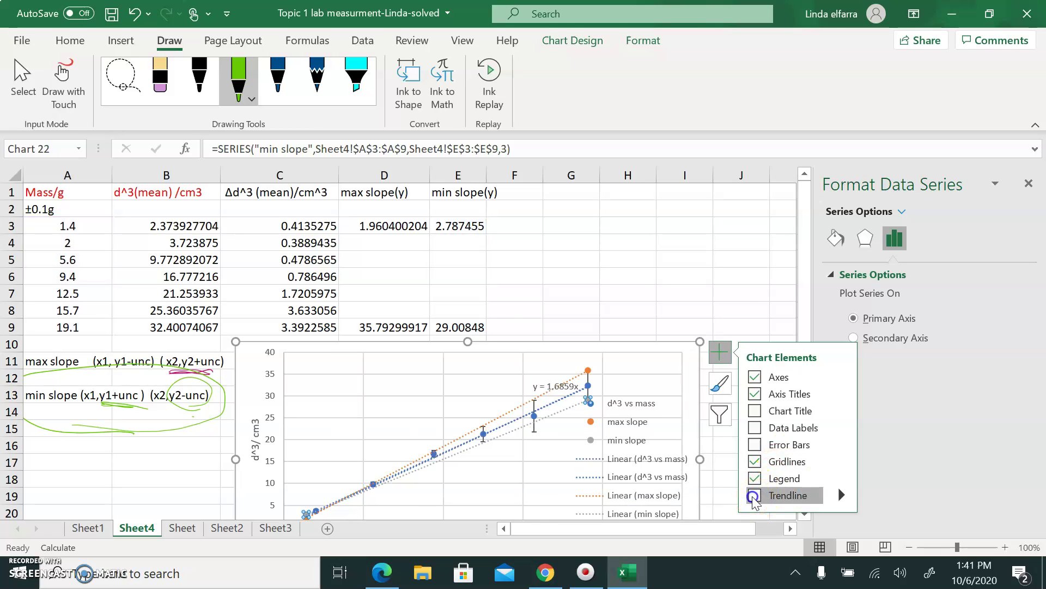
left_click(704, 317)
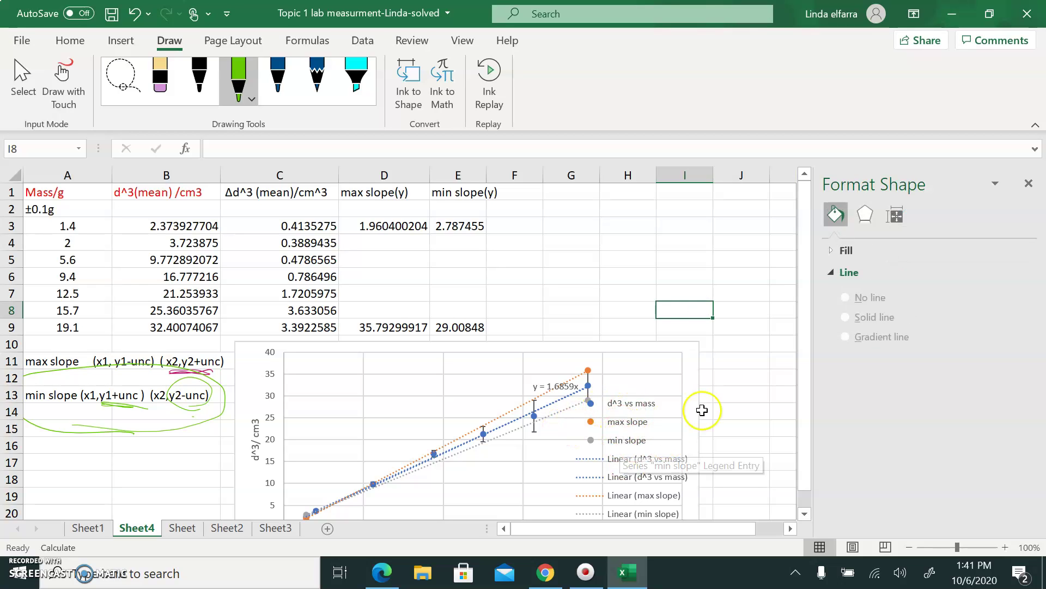
Step: Start a LINEST formula over cells A20:B21 below the slope notes, with B3:B9 as the known y values
scroll(739, 381, "down", 2)
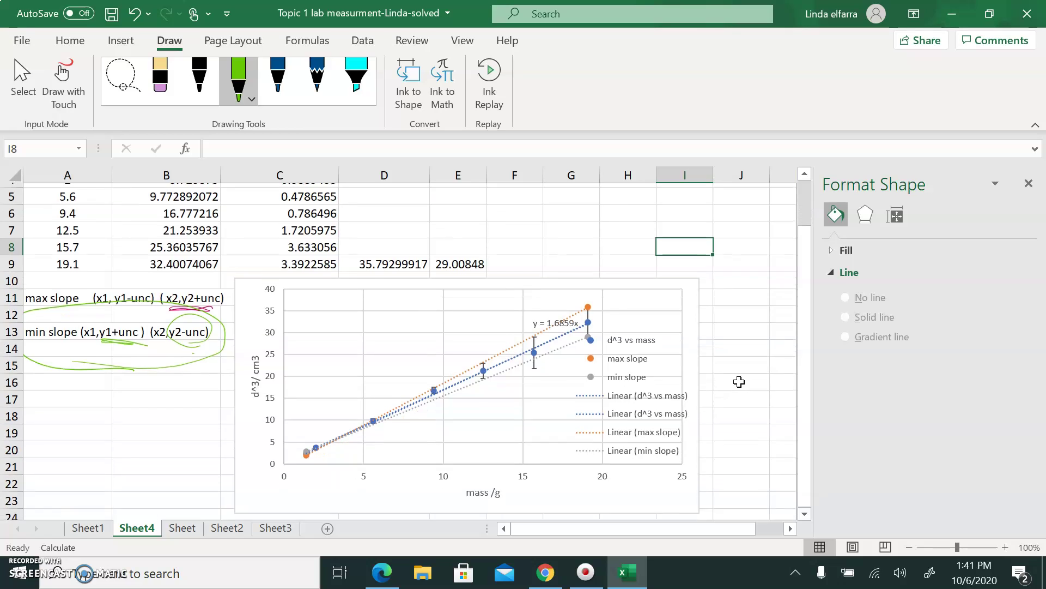
scroll(739, 381, "down", 1)
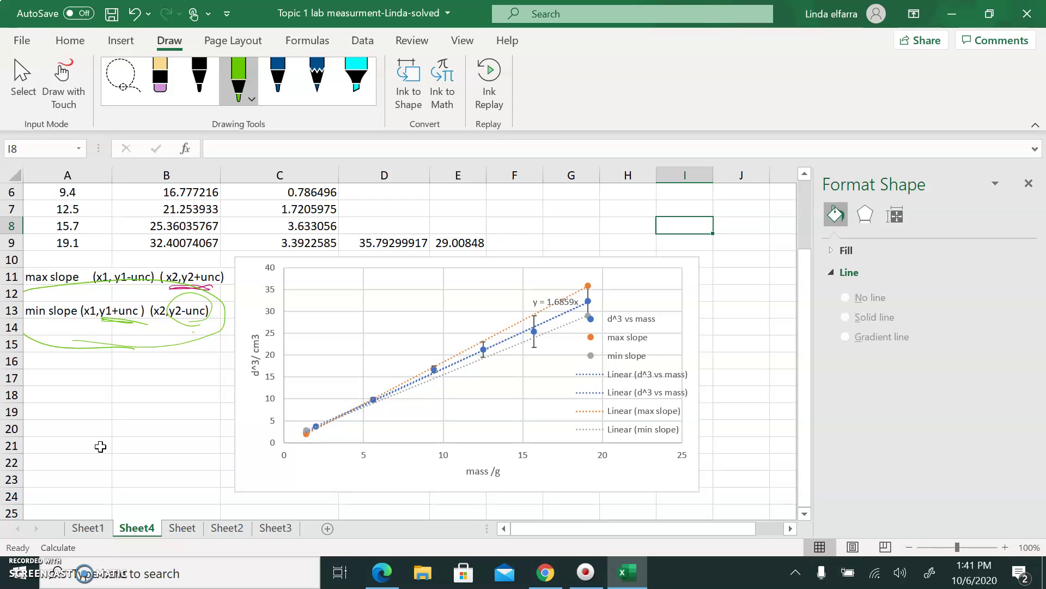
left_click_drag(77, 425, 168, 447)
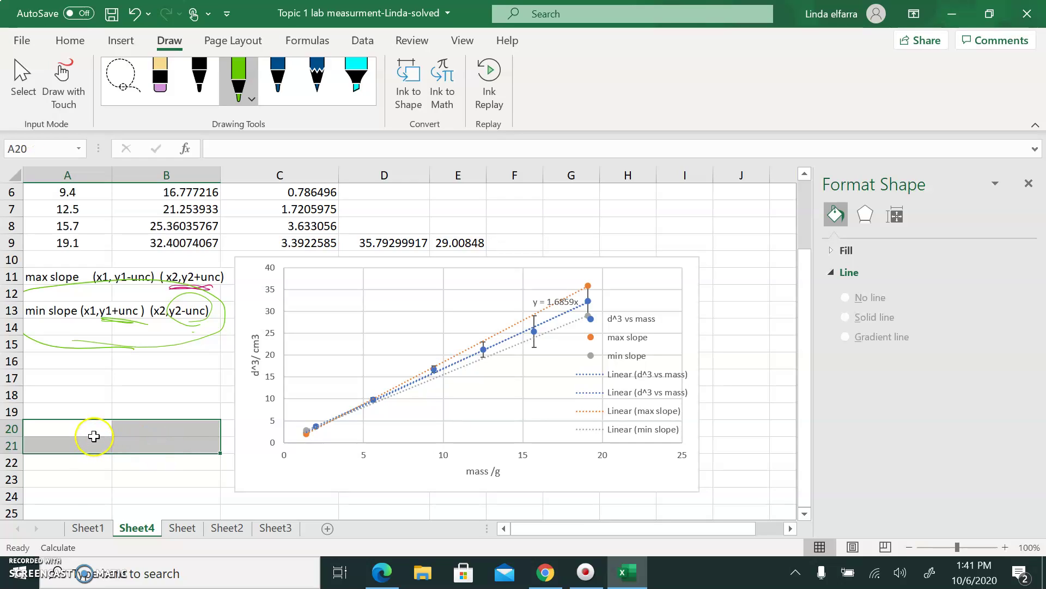
type("=li")
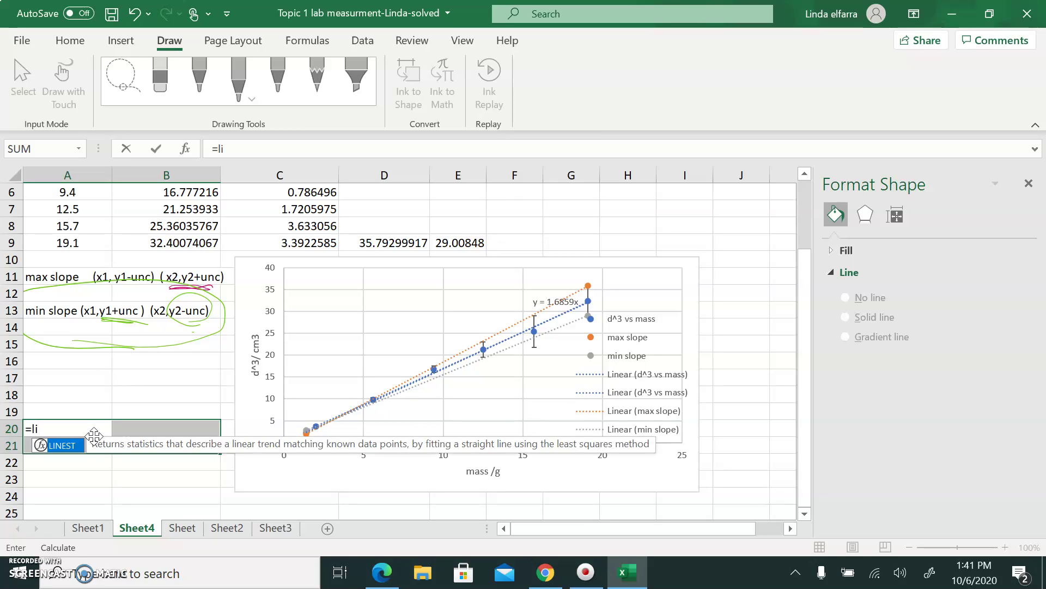
double_click(61, 445)
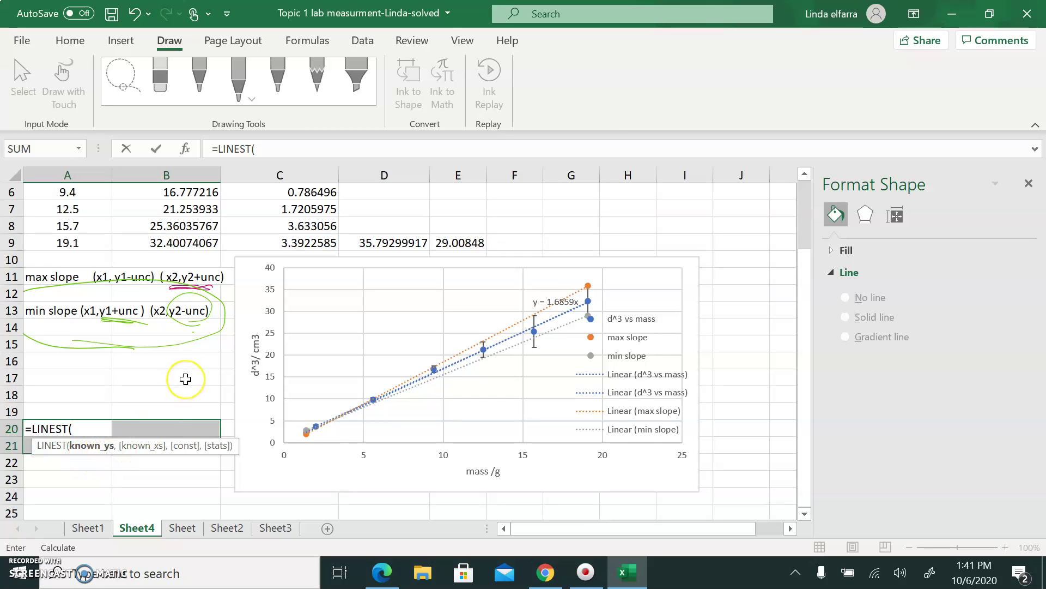
scroll(180, 382, "up", 1)
scroll(186, 381, "up", 1)
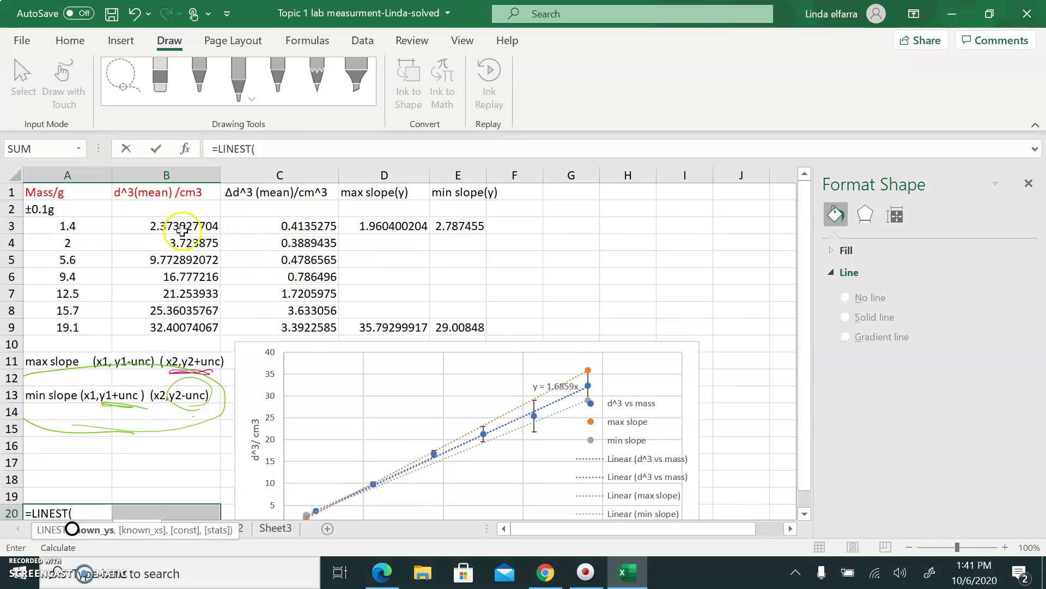
left_click_drag(186, 221, 175, 325)
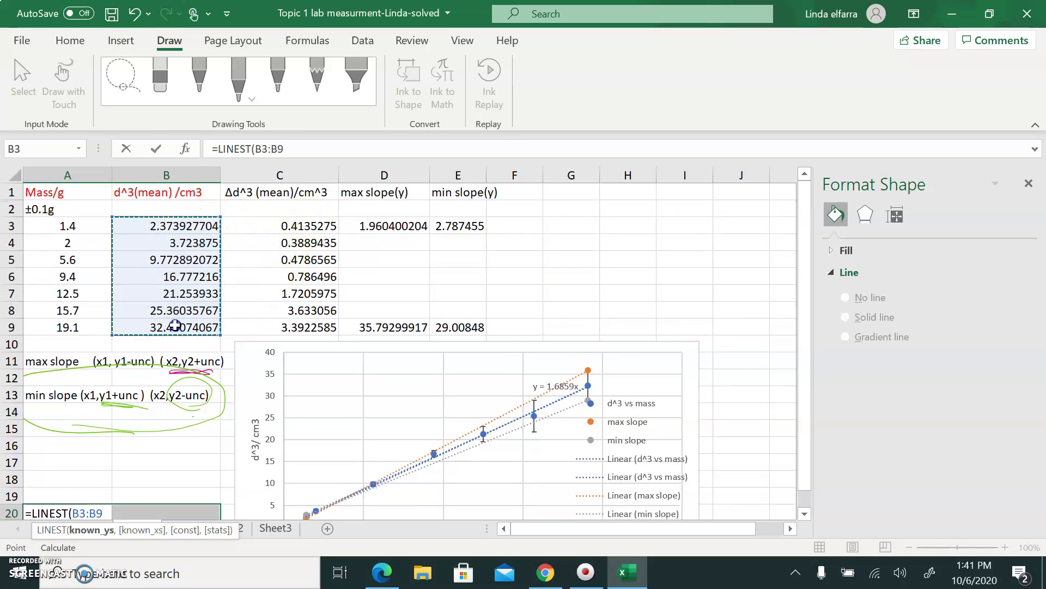
type(",")
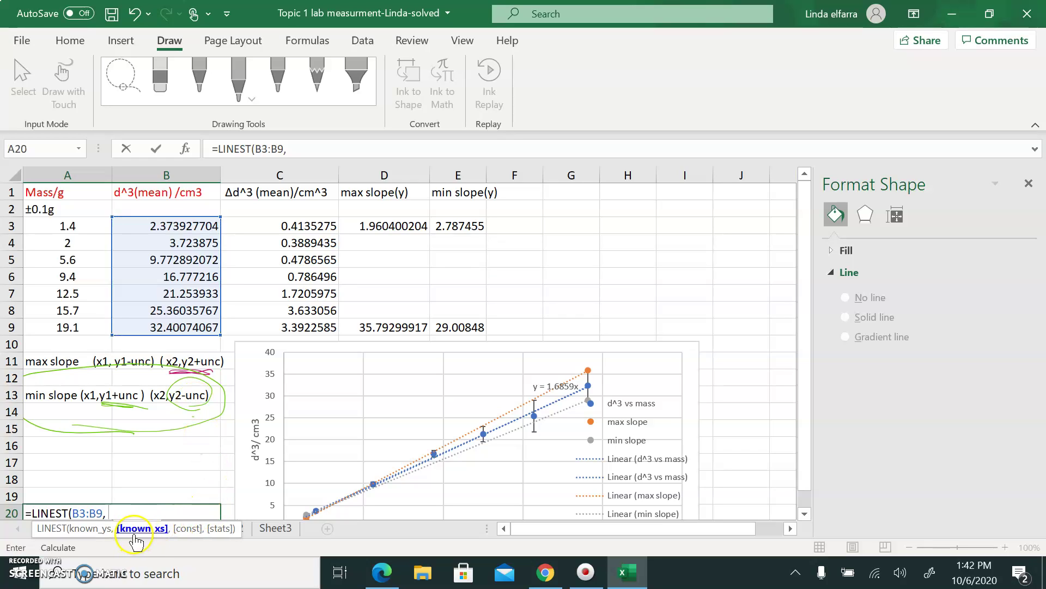
Step: Complete the LINEST formula with known x values A3:A9, const 1 and stats 1, and enter it as an array formula across A20:B21
left_click_drag(69, 226, 76, 329)
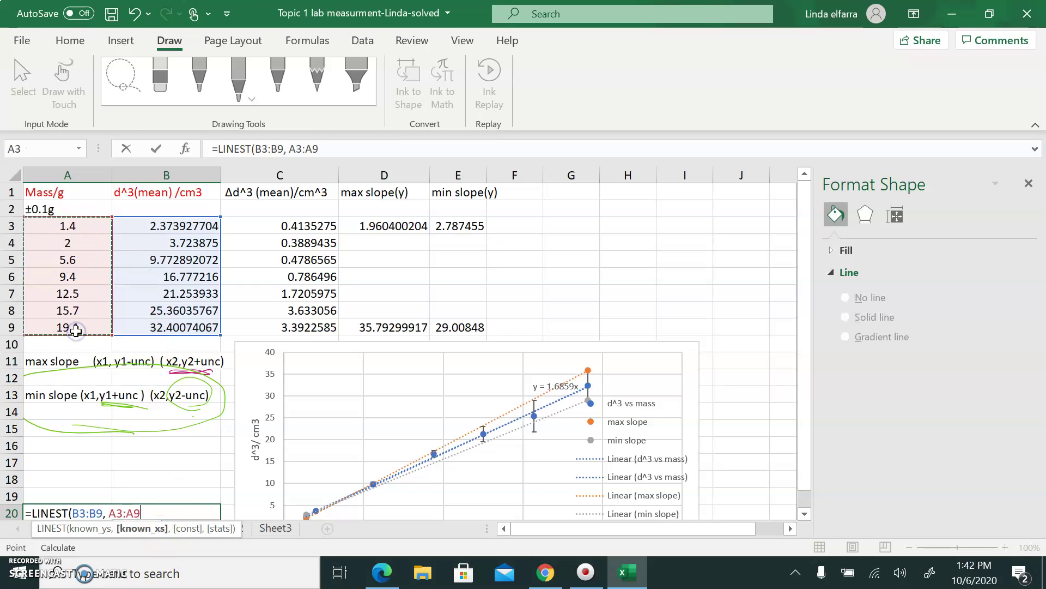
type(",")
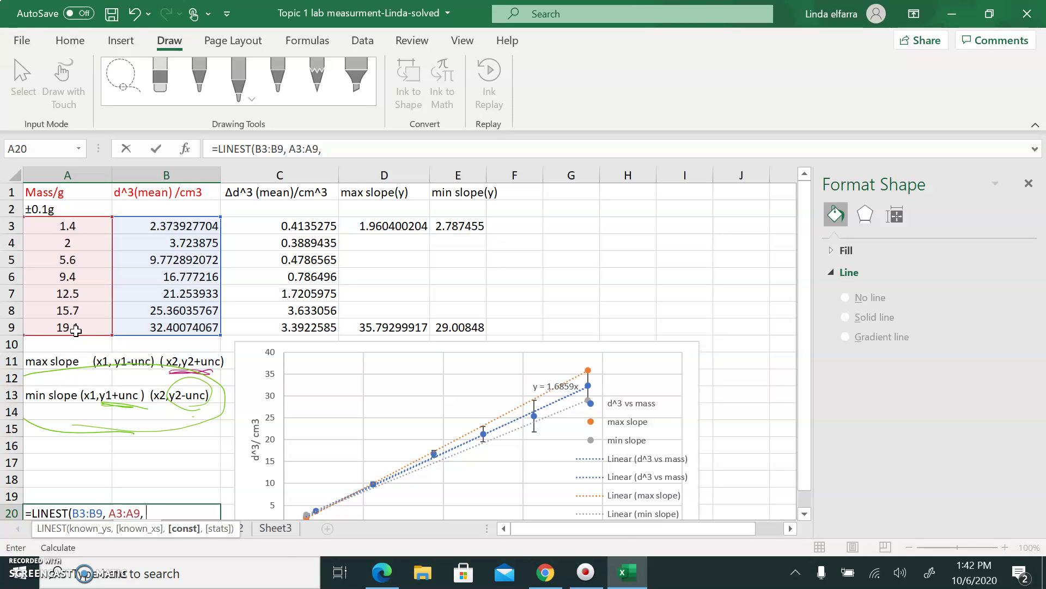
type("1")
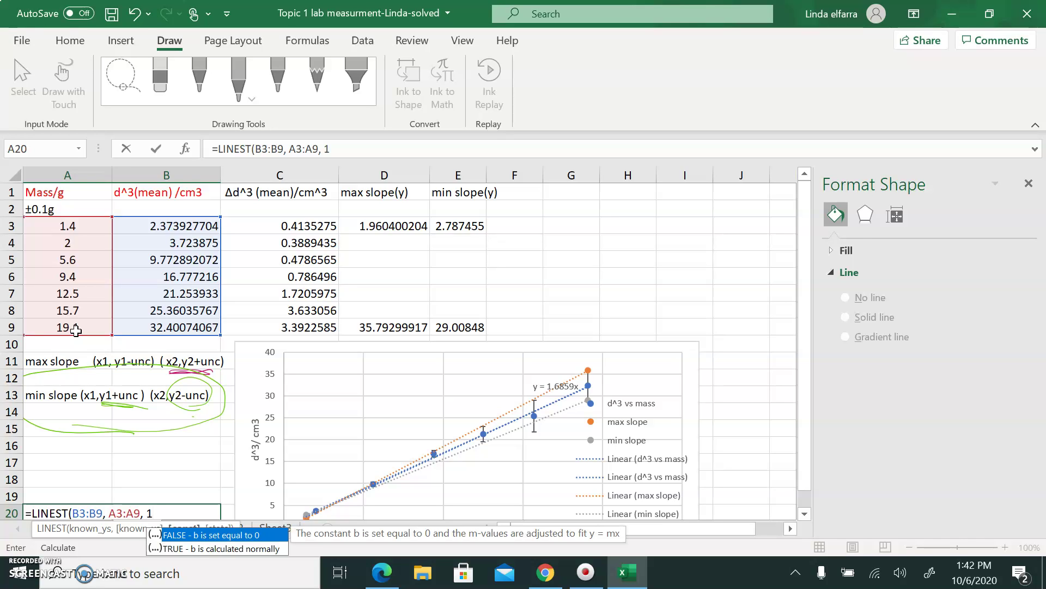
type(",")
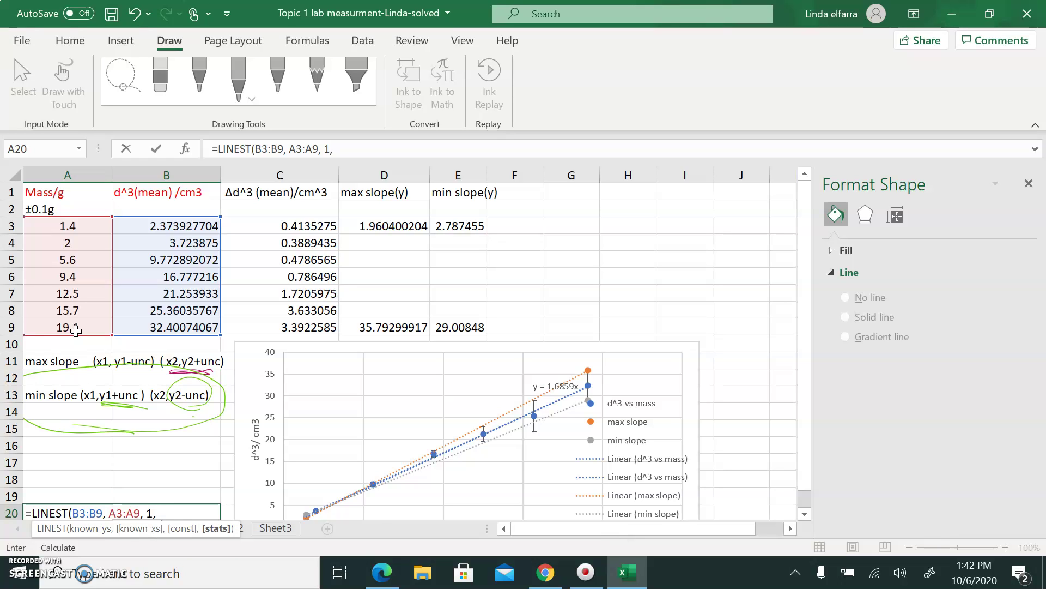
type(" 1")
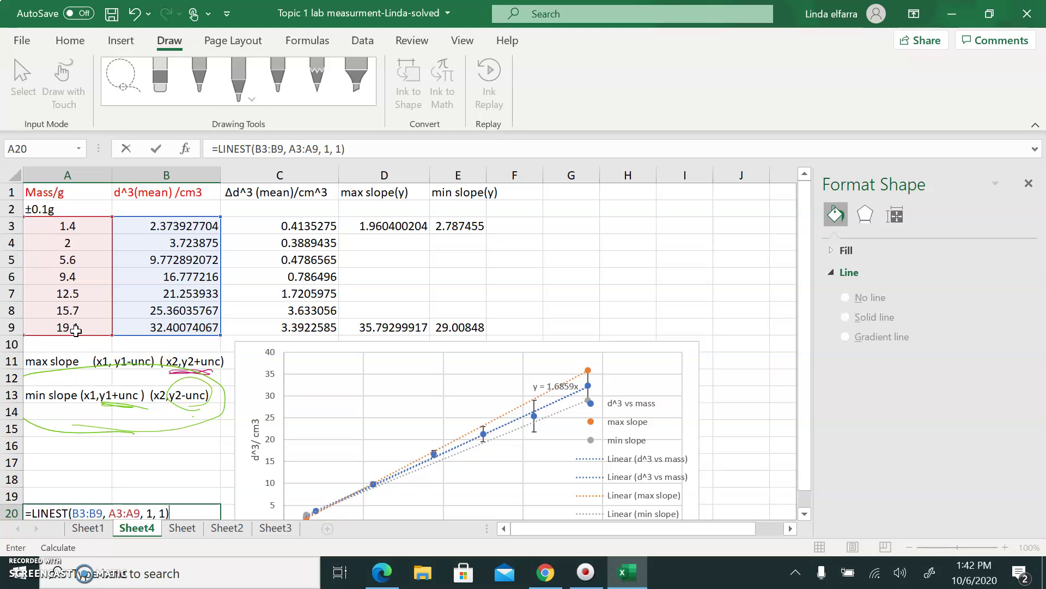
key("ctrl+shift+Return")
scroll(411, 417, "down", 2)
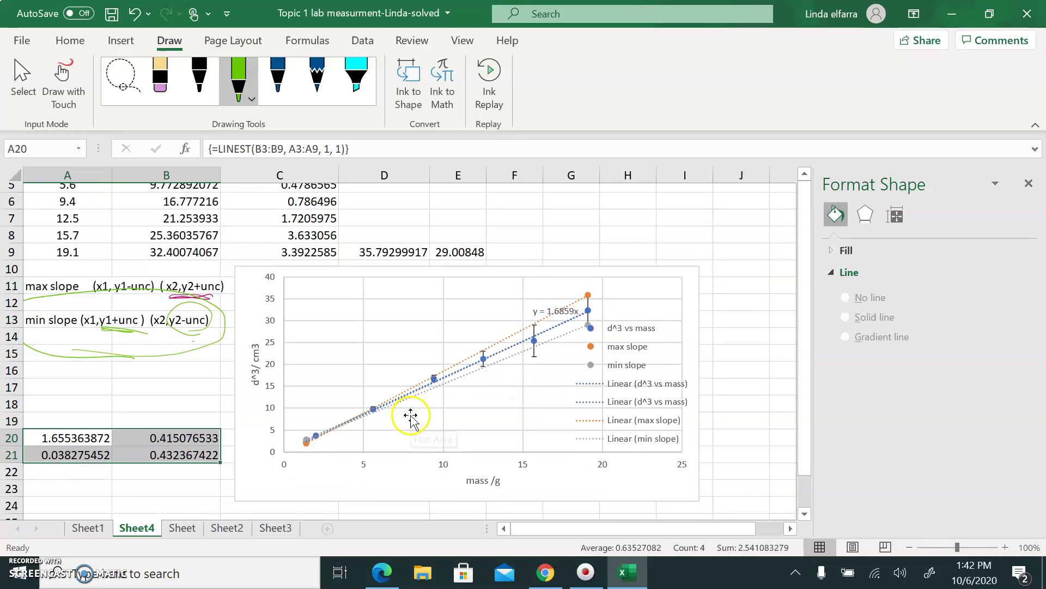
scroll(411, 417, "up", 1)
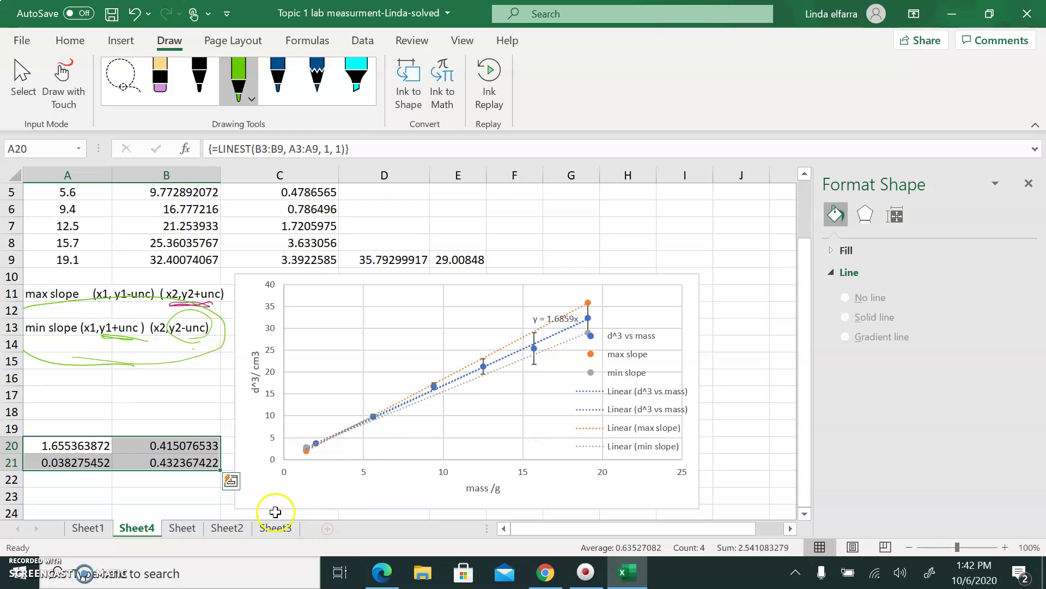
Step: Circle the slope value in A20 and the coefficient in the chart's trendline equation in green ink, and write "m" above the equation
left_click(180, 499)
mouse_move(111, 446)
left_mouse_down()
mouse_move(37, 436)
mouse_move(87, 454)
left_mouse_up()
mouse_move(568, 309)
left_mouse_down()
mouse_move(543, 313)
mouse_move(561, 326)
left_mouse_up()
mouse_move(559, 279)
left_mouse_down()
mouse_move(565, 294)
mouse_move(582, 287)
left_mouse_up()
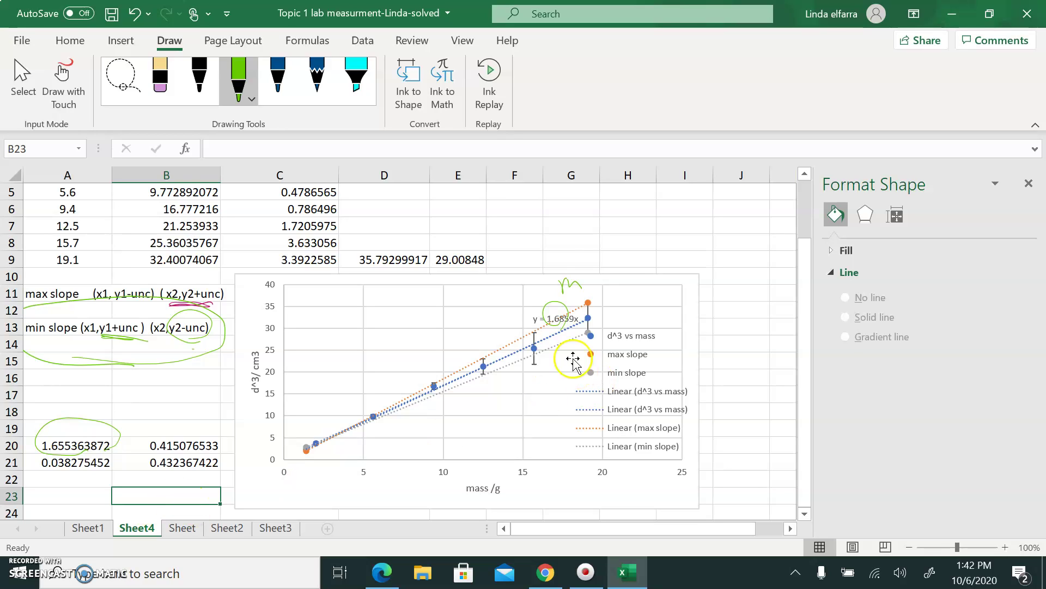
Step: Move the handwritten "m" and its circle off the trendline equation to just beyond the chart's upper-right area
left_click(557, 326)
left_click(535, 321)
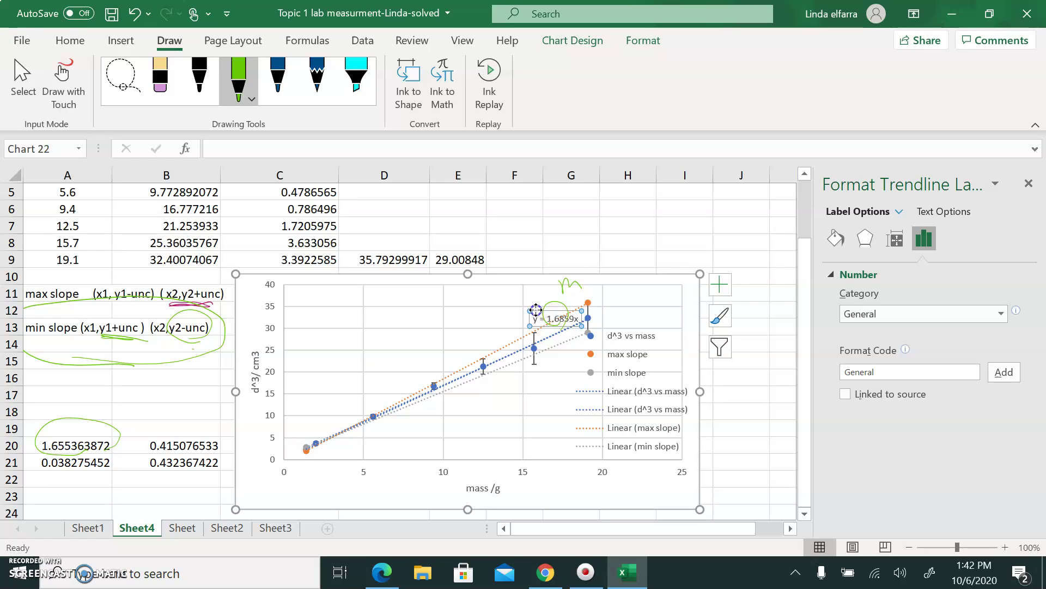
mouse_move(533, 309)
left_mouse_down()
mouse_move(510, 304)
mouse_move(520, 316)
left_mouse_up()
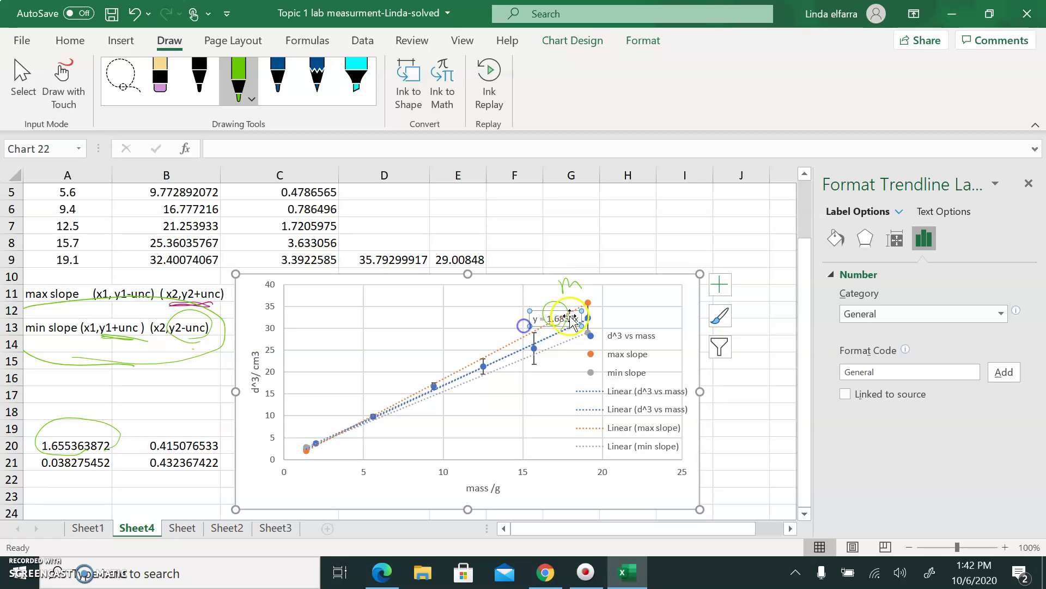
left_click(561, 303)
left_click_drag(577, 278, 657, 241)
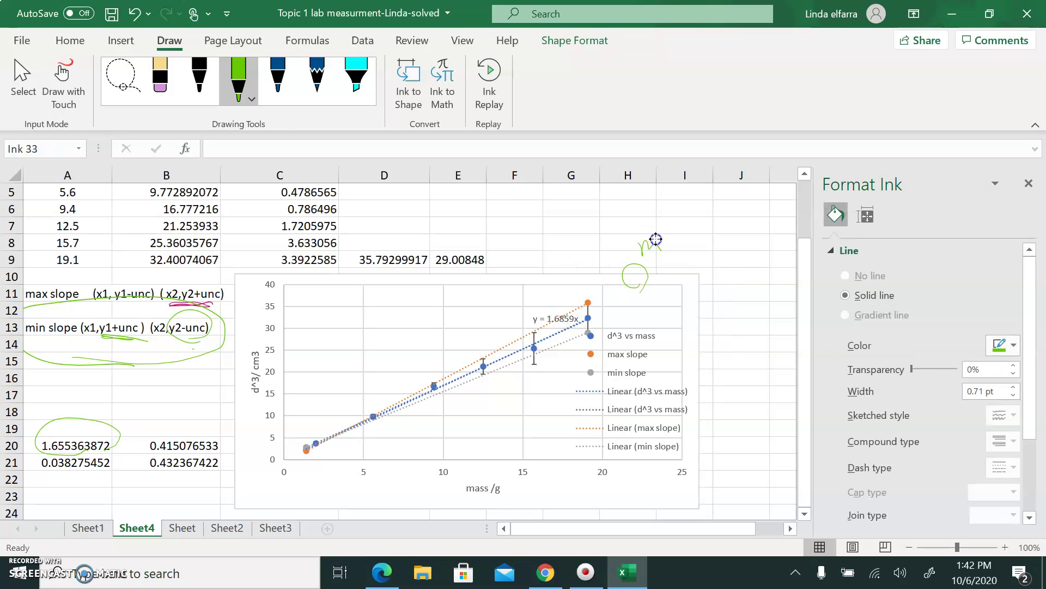
Step: Move the trendline equation label slightly higher in the chart and format its text as bold, size 18
left_click(566, 315)
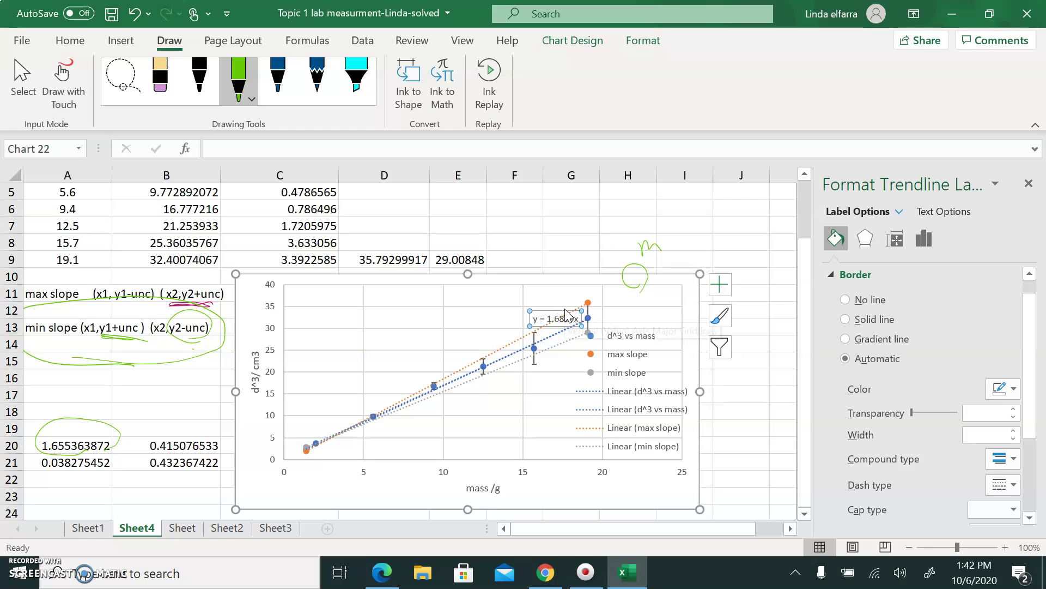
left_click_drag(567, 315, 530, 301)
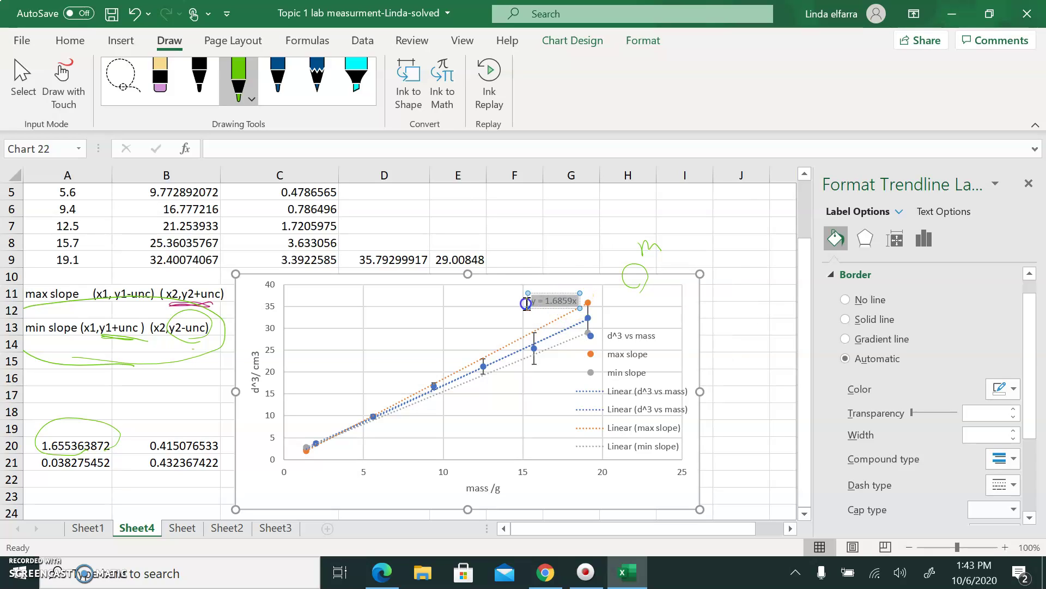
left_click(61, 45)
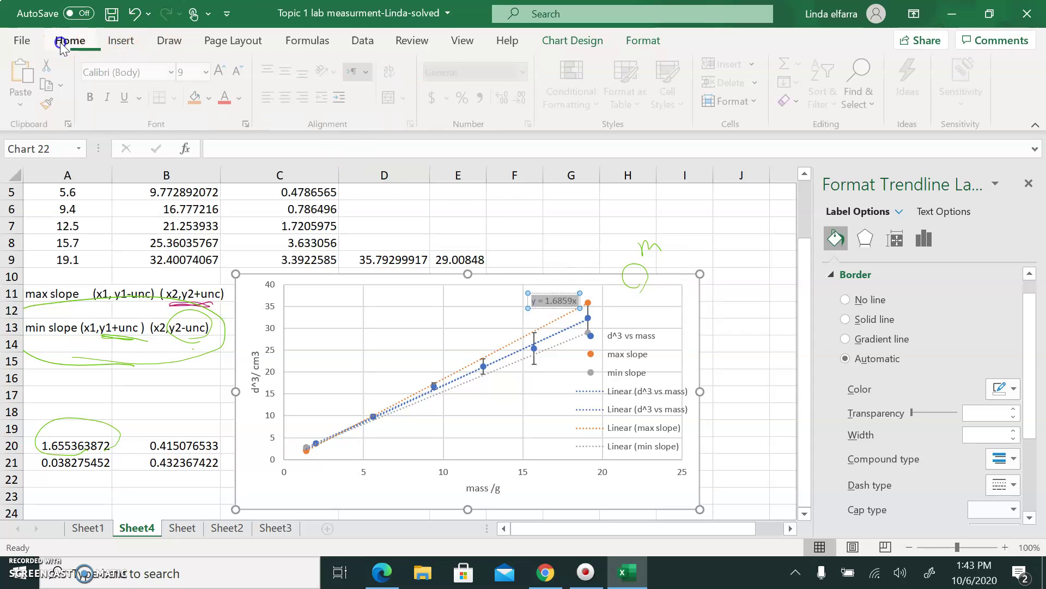
left_click(91, 100)
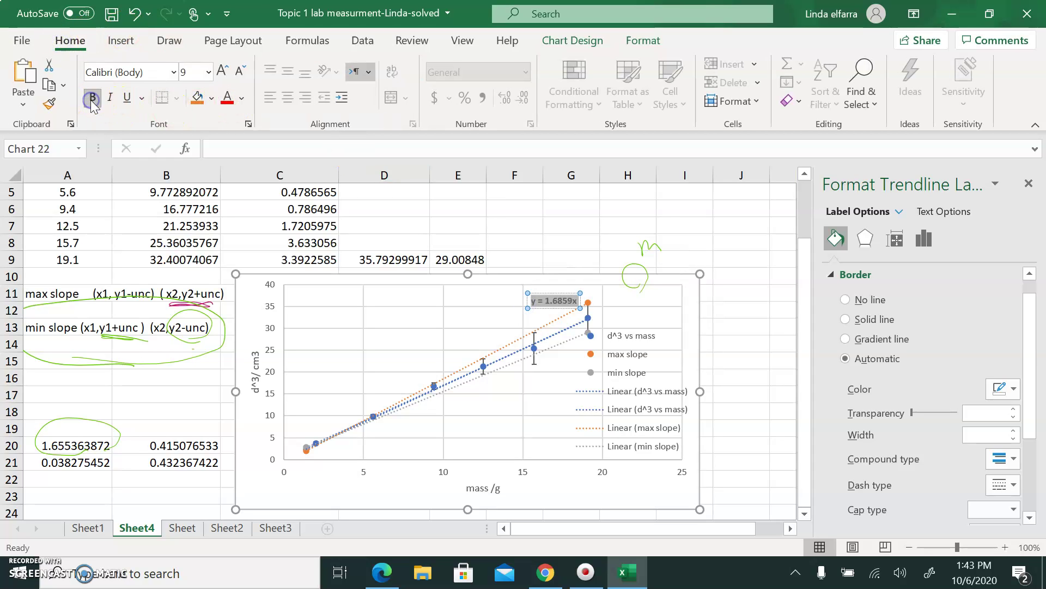
left_click(209, 72)
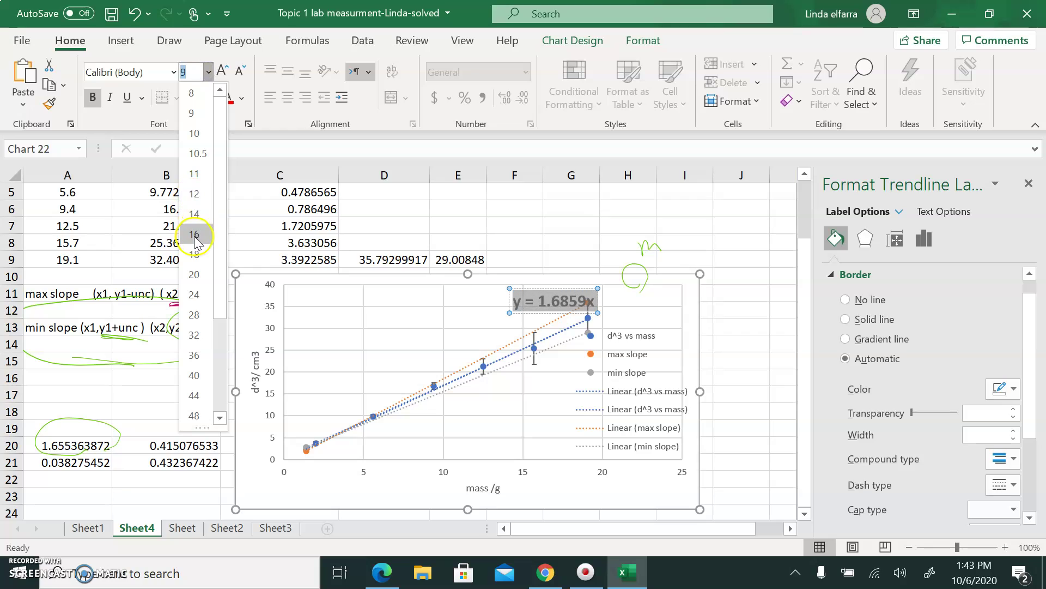
left_click(194, 254)
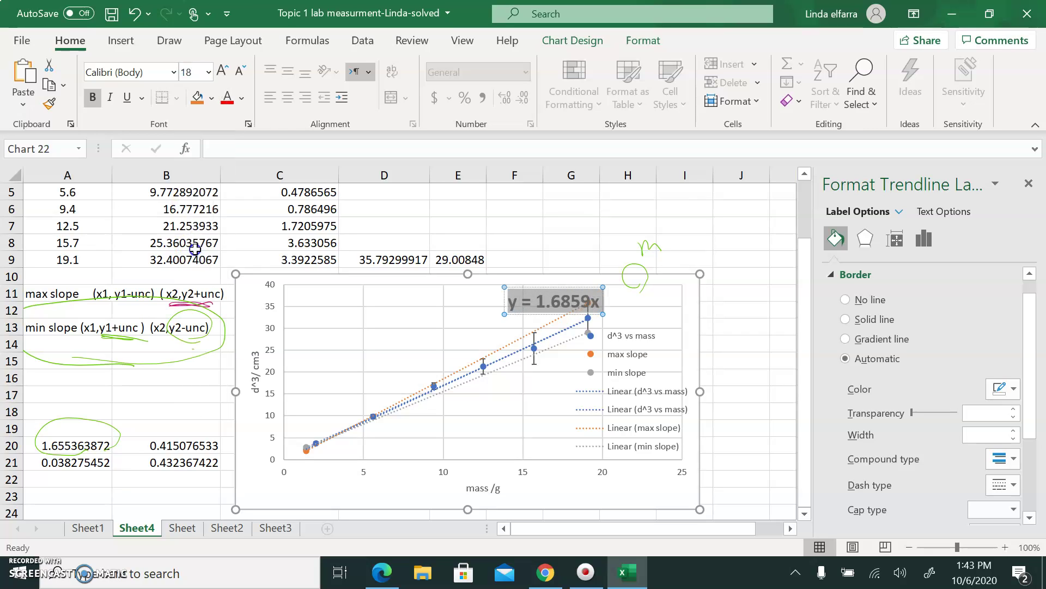
left_click(396, 366)
Step: Handwrite "slope" above the LINEST value in A20, underline the value in B20 and handwrite "y. intercept" above it
left_click(167, 496)
mouse_move(85, 413)
left_mouse_down()
mouse_move(97, 391)
mouse_move(139, 384)
left_mouse_up()
left_click_drag(158, 450, 199, 452)
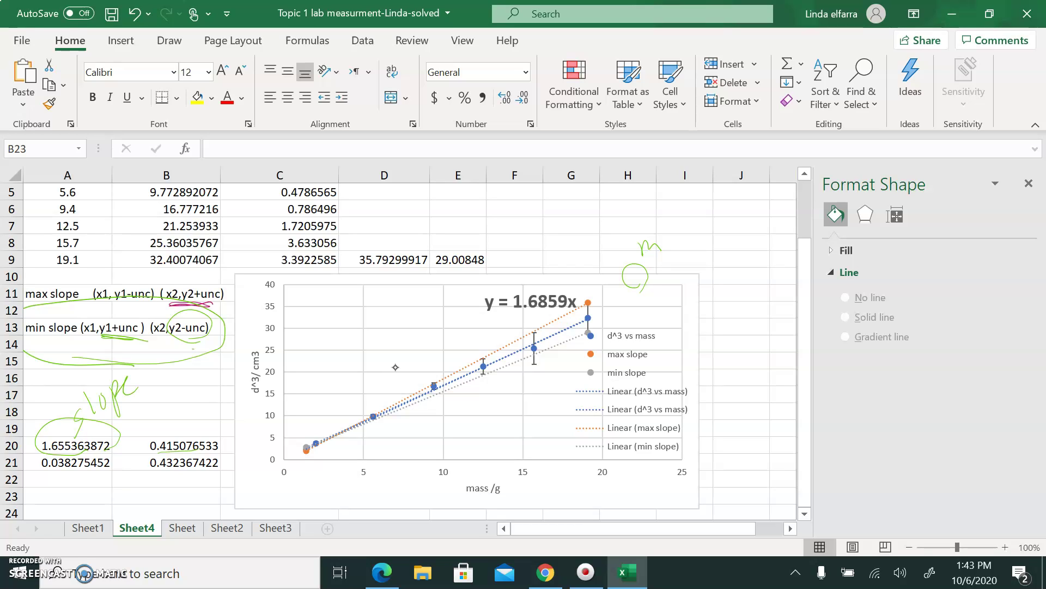
mouse_move(143, 410)
left_mouse_down()
mouse_move(148, 437)
mouse_move(176, 428)
mouse_move(269, 379)
mouse_move(282, 349)
left_mouse_up()
Step: Circle the value in A21 in green ink and handwrite "unc slope" below it with an arrow
mouse_move(112, 470)
left_mouse_down()
mouse_move(44, 460)
mouse_move(112, 467)
left_mouse_up()
mouse_move(88, 480)
left_mouse_down()
mouse_move(73, 494)
mouse_move(83, 480)
mouse_move(115, 479)
mouse_move(125, 494)
left_mouse_up()
mouse_move(134, 478)
left_mouse_down()
mouse_move(126, 489)
mouse_move(137, 507)
mouse_move(156, 509)
mouse_move(177, 491)
left_mouse_up()
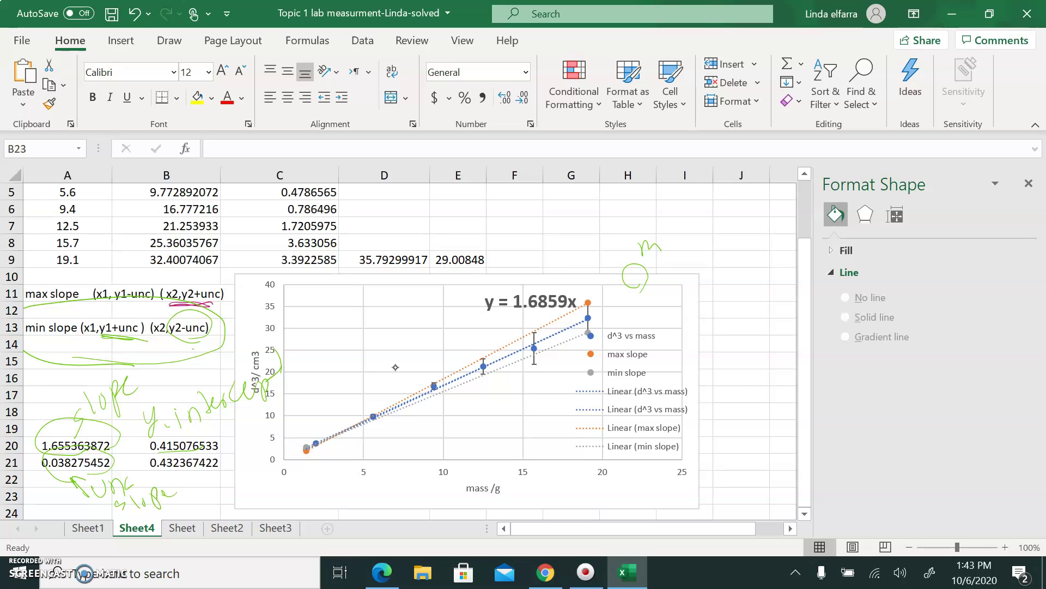
Step: Circle the value in B21 in green ink and draw an arrow from it to the handwritten label "unc in y-intercept"
mouse_move(194, 453)
left_mouse_down()
mouse_move(158, 478)
mouse_move(266, 466)
left_mouse_up()
mouse_move(256, 461)
left_mouse_down()
mouse_move(256, 484)
mouse_move(285, 491)
mouse_move(378, 480)
left_mouse_up()
mouse_move(380, 458)
left_mouse_down()
mouse_move(392, 480)
mouse_move(388, 504)
mouse_move(420, 476)
left_mouse_up()
left_click_drag(430, 469, 435, 482)
mouse_move(439, 479)
left_mouse_down()
mouse_move(468, 461)
mouse_move(515, 467)
mouse_move(540, 436)
mouse_move(555, 444)
left_mouse_up()
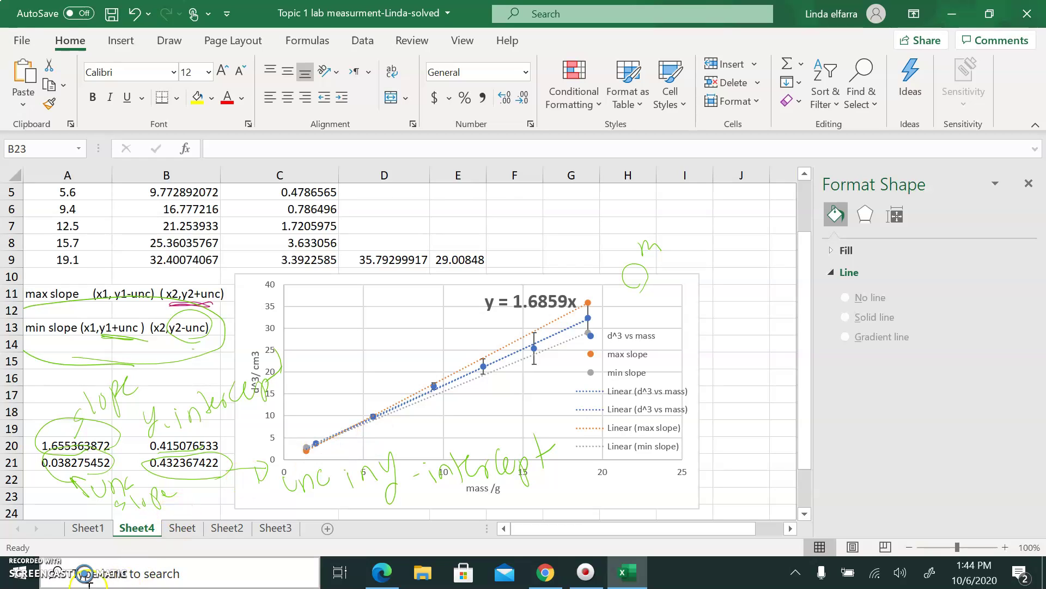
left_click(128, 577)
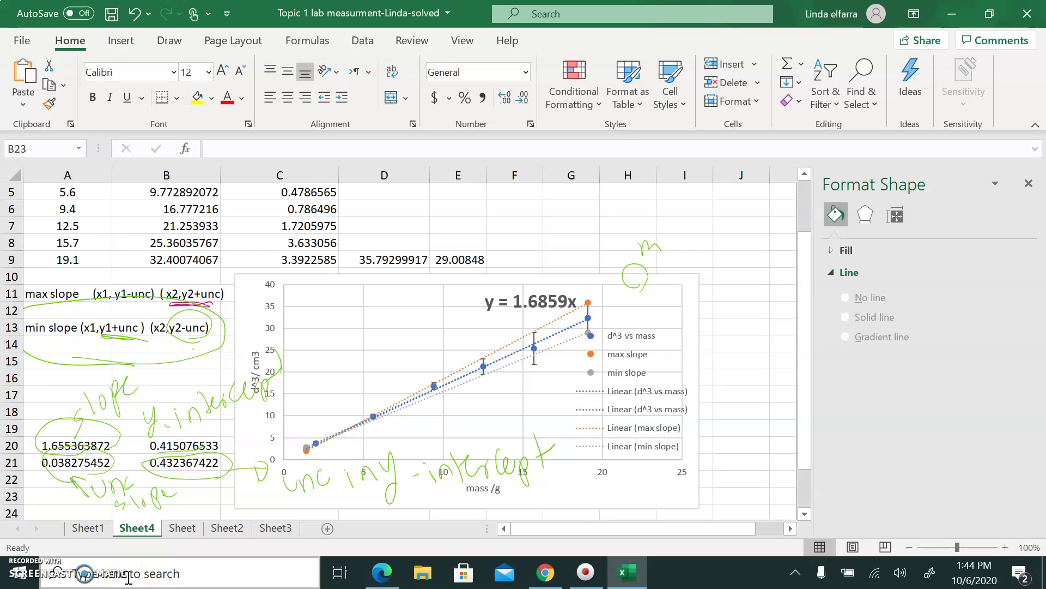